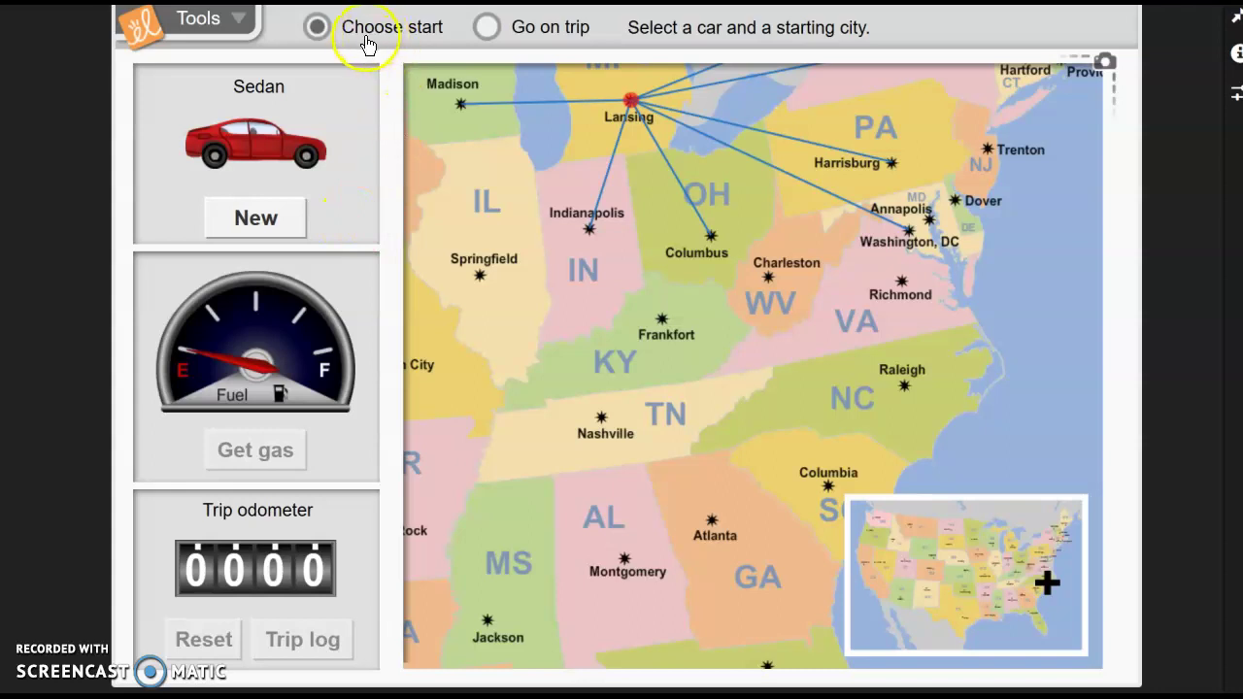
- Choose the Sports car as the vehicle and return to the map
{"action": "left_click", "coordinate": [247, 220]}
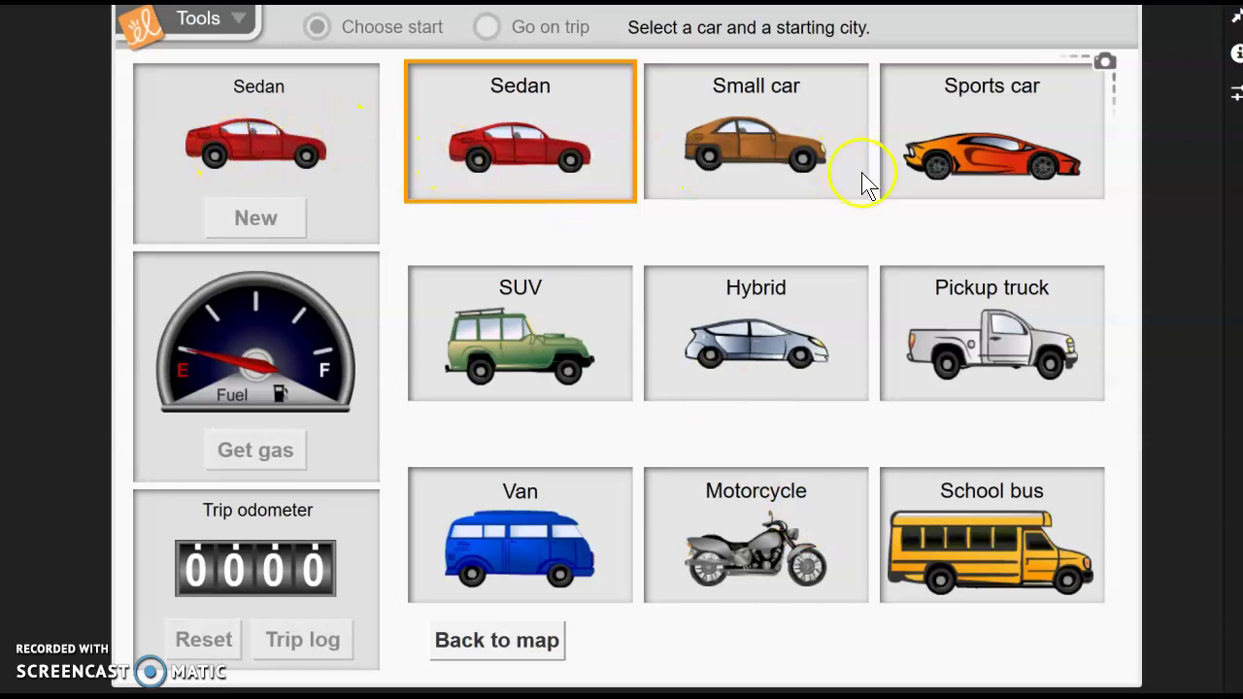
{"action": "left_click", "coordinate": [956, 165]}
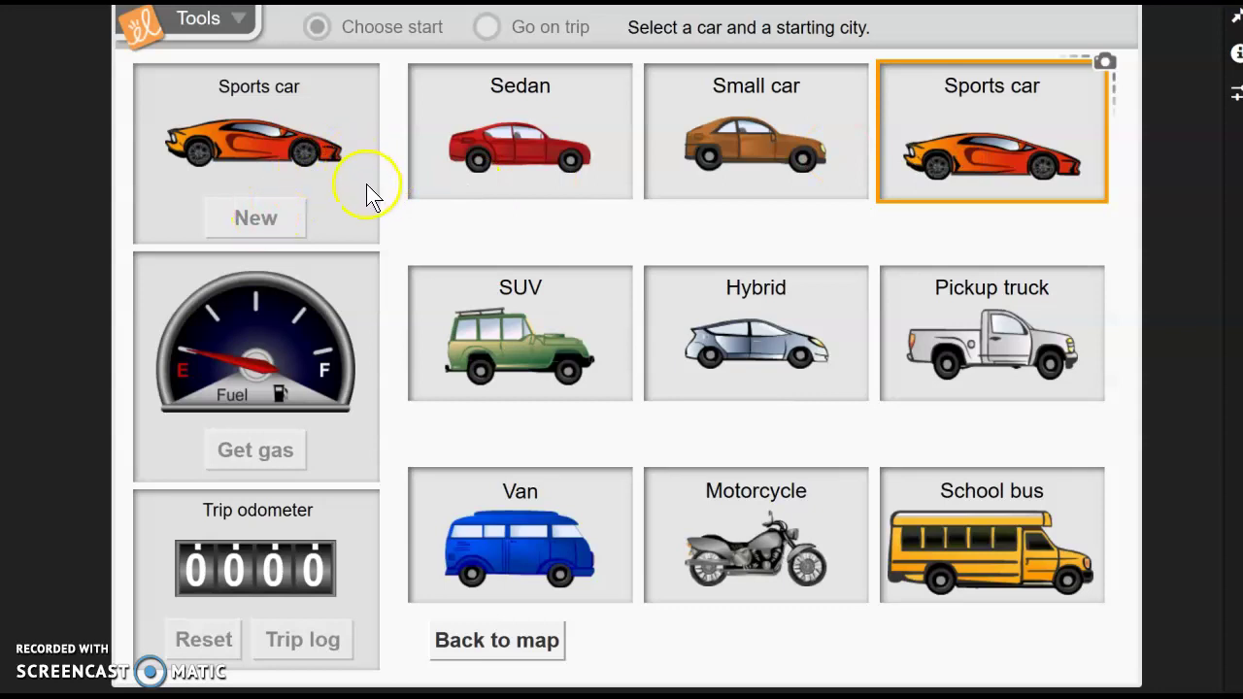
{"action": "left_click", "coordinate": [488, 649]}
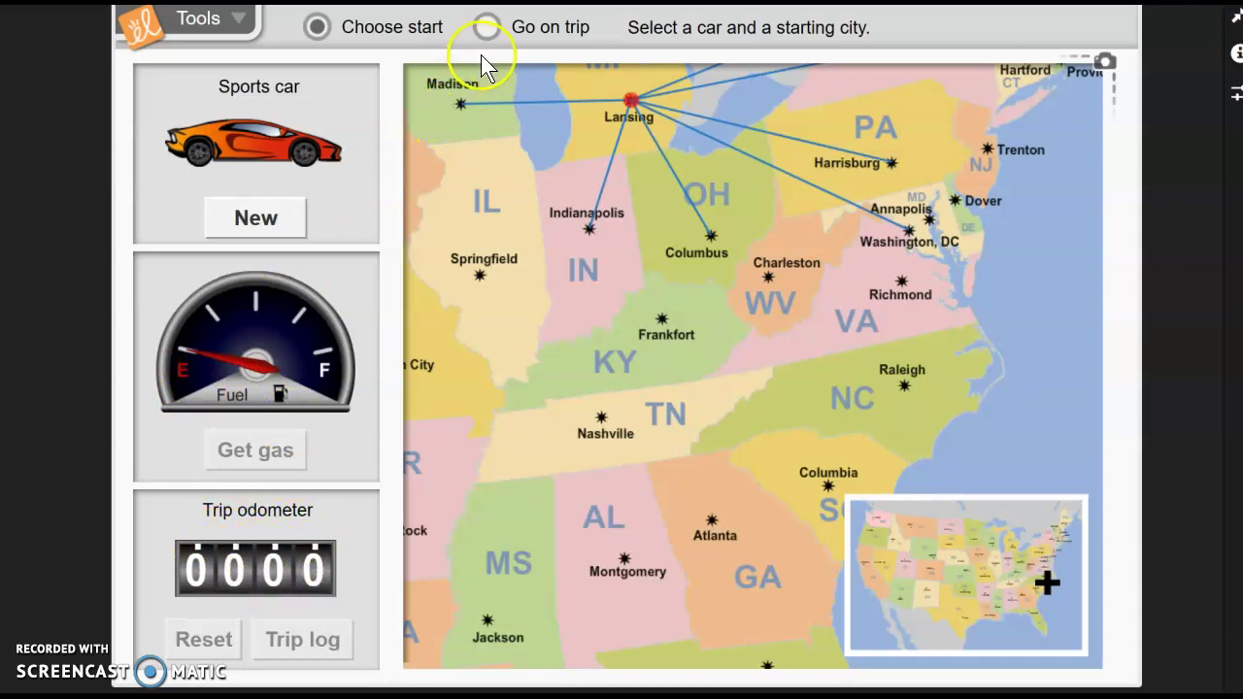
- Start the trip from Lansing, buy 1 gallon of gas for the sports car and return to the map
{"action": "left_click", "coordinate": [487, 28]}
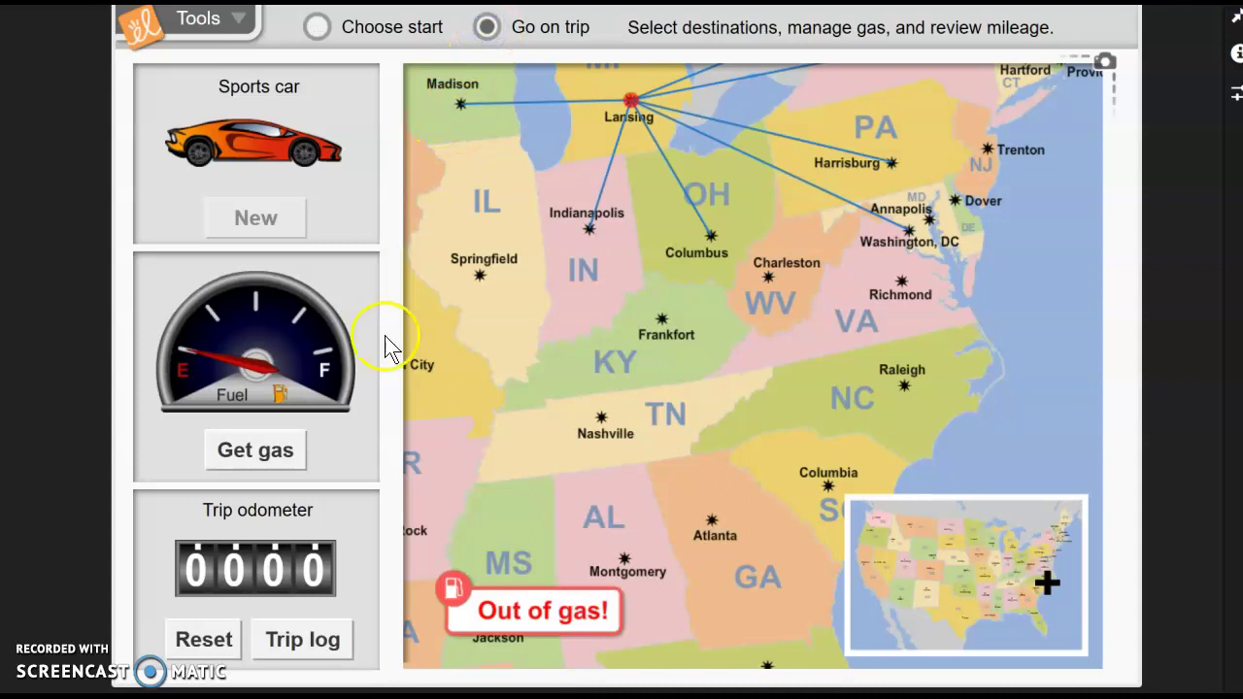
{"action": "left_click", "coordinate": [551, 611]}
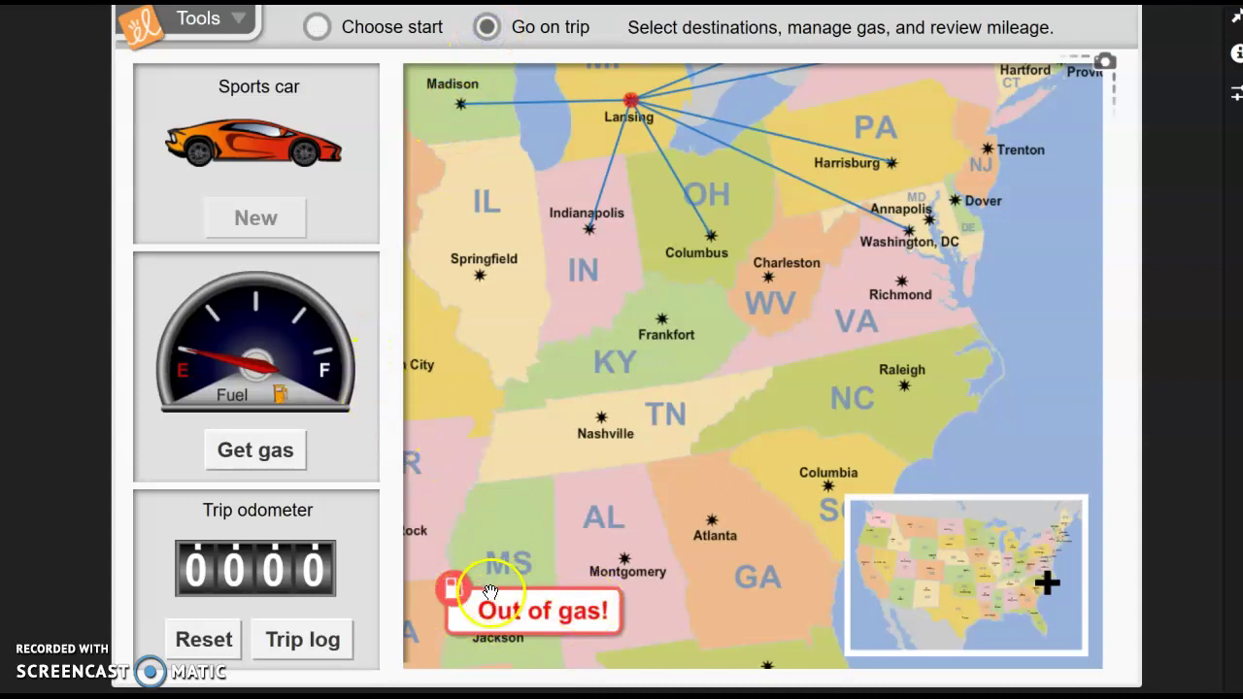
{"action": "left_click", "coordinate": [260, 458]}
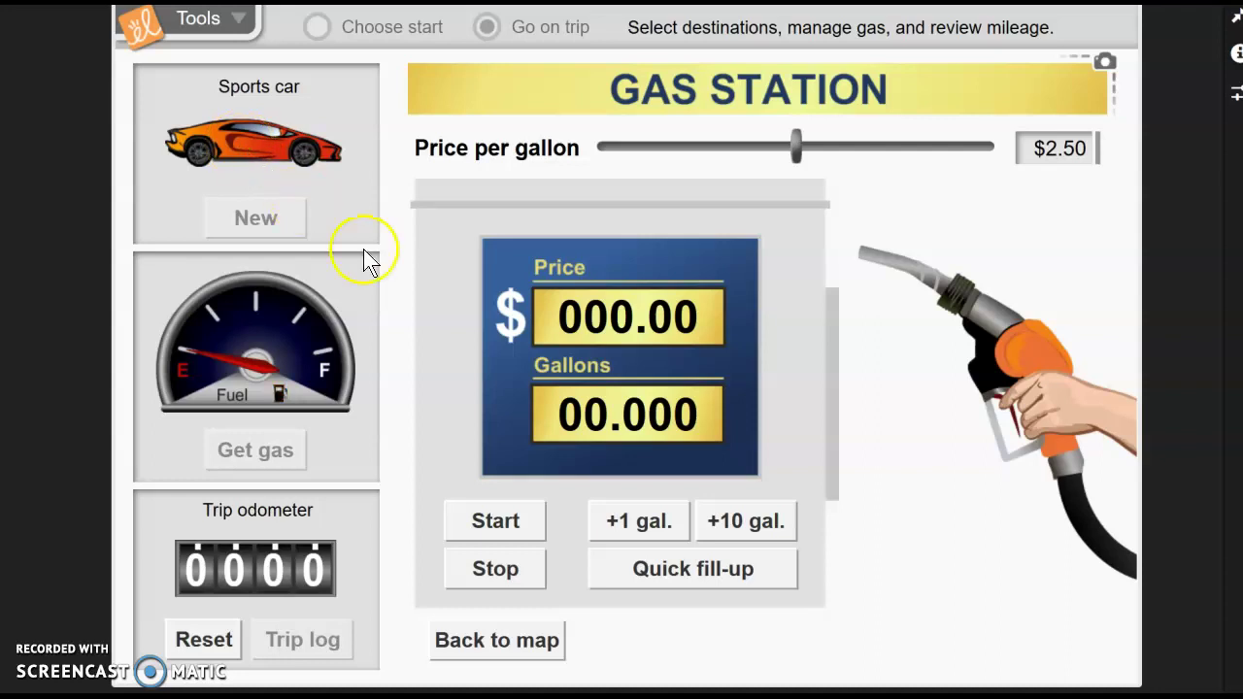
{"action": "left_click", "coordinate": [624, 533]}
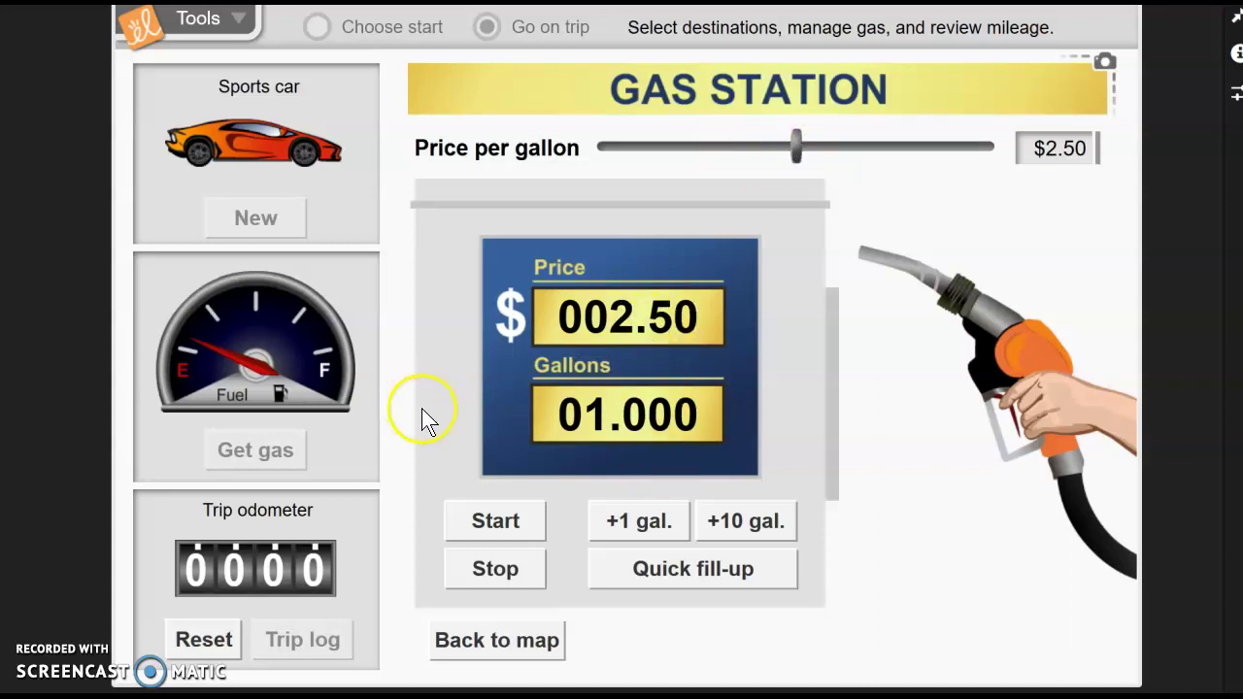
{"action": "left_click", "coordinate": [524, 645]}
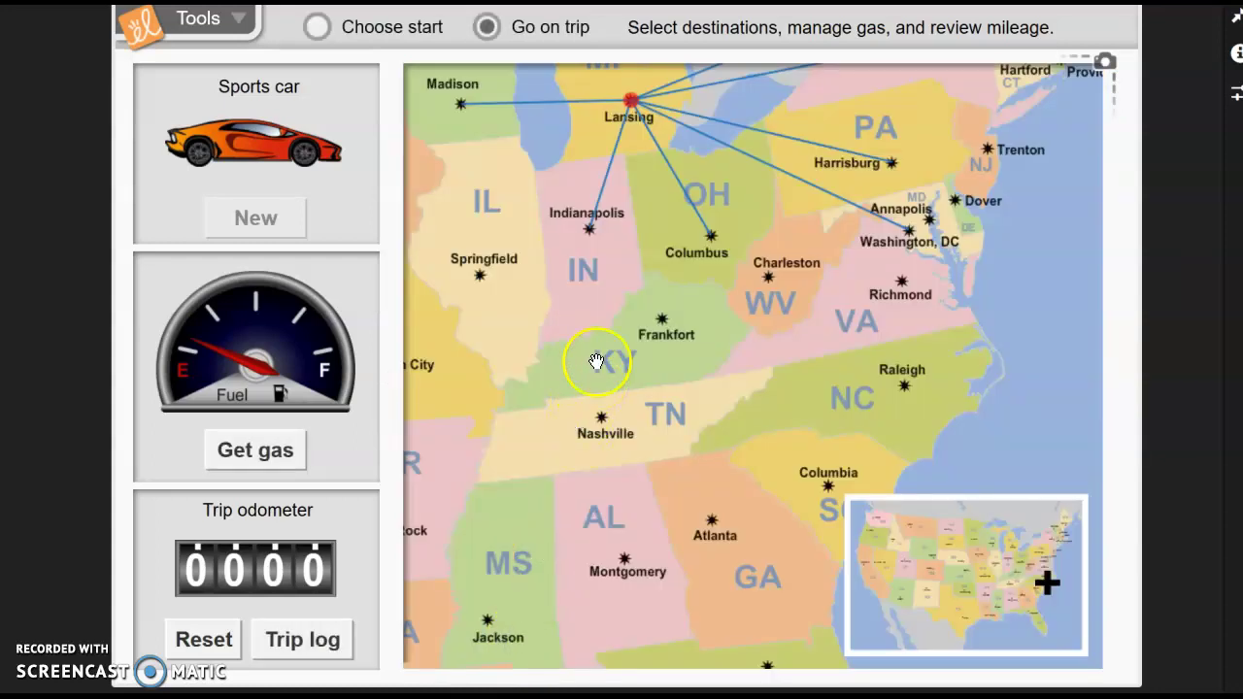
- Drive the sports car from Lansing toward Indianapolis on the 1 gallon of gas
{"action": "mouse_move", "coordinate": [590, 237]}
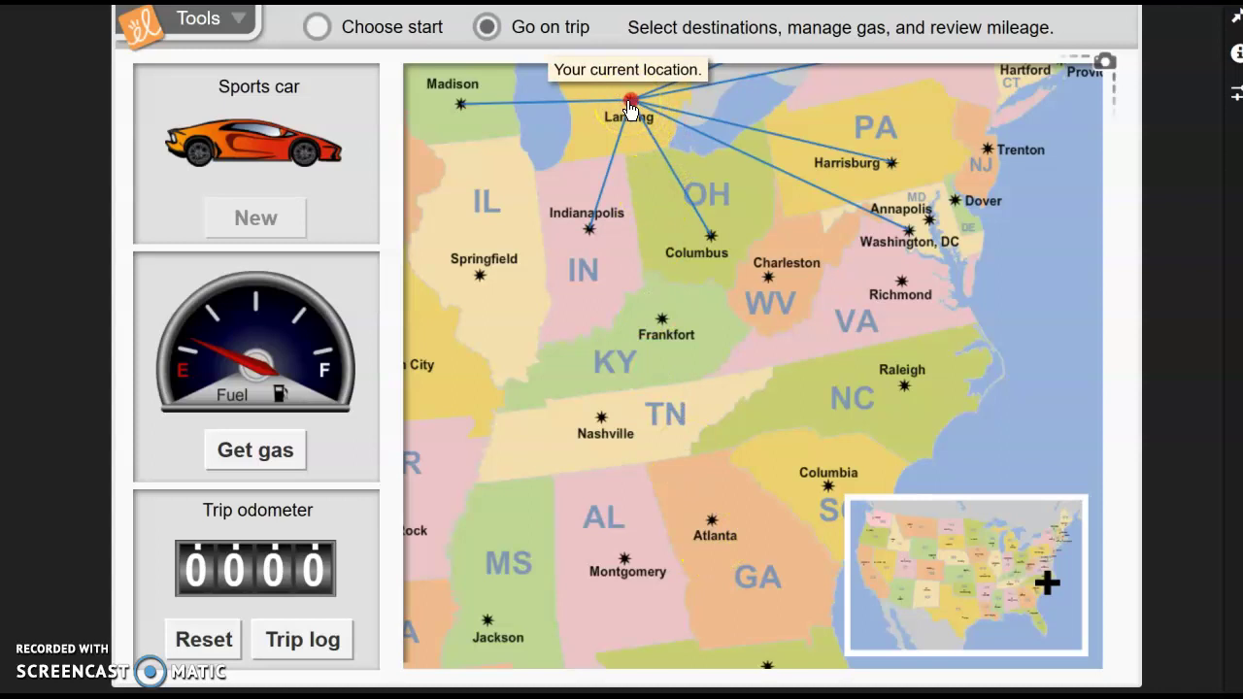
{"action": "left_click", "coordinate": [592, 238]}
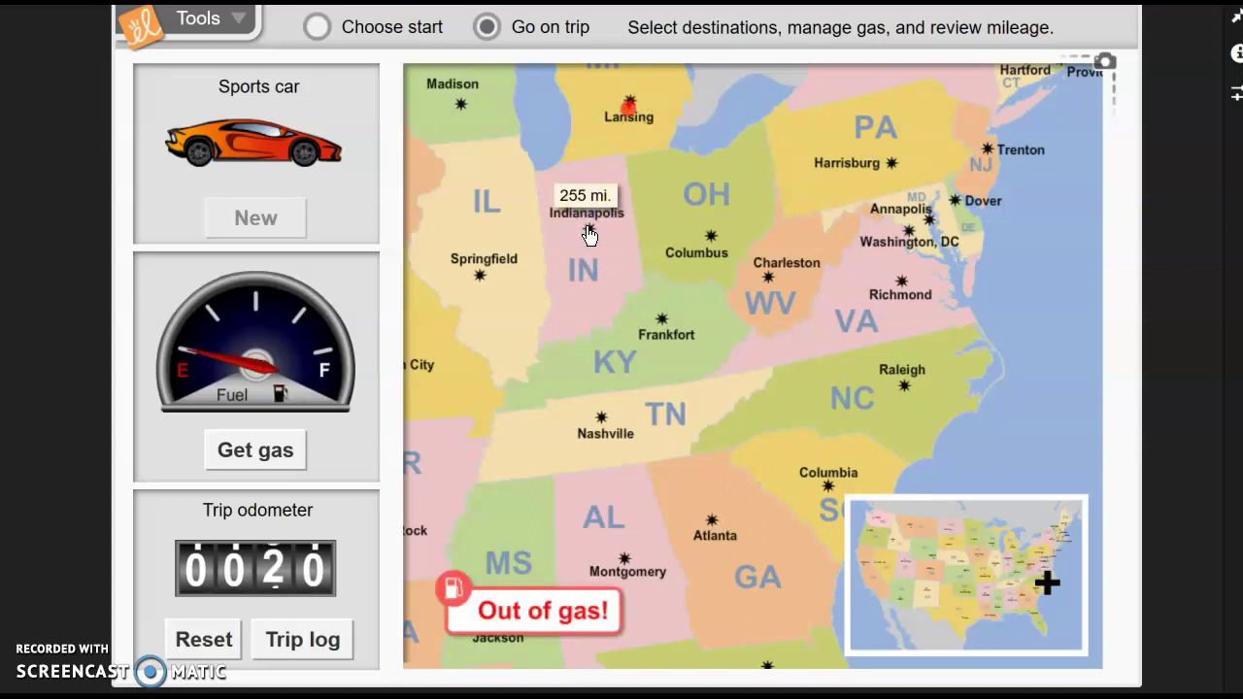
{"action": "left_click", "coordinate": [270, 446]}
{"action": "left_click", "coordinate": [256, 458]}
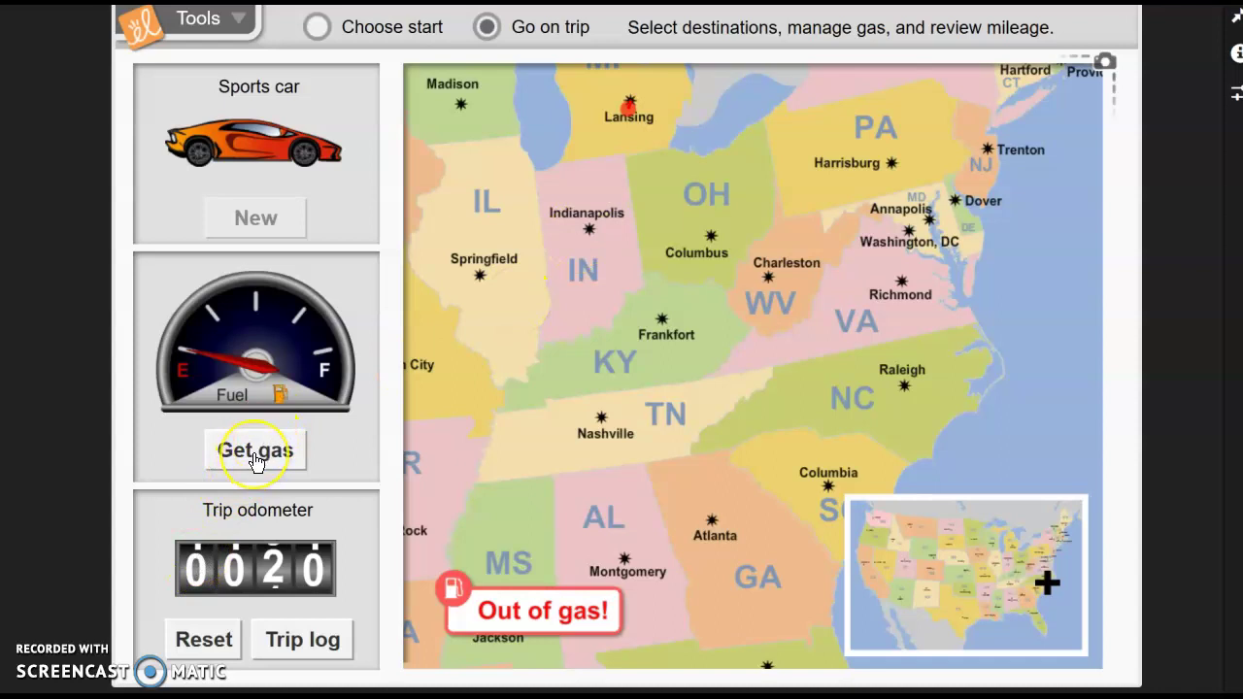
{"action": "left_click", "coordinate": [271, 584]}
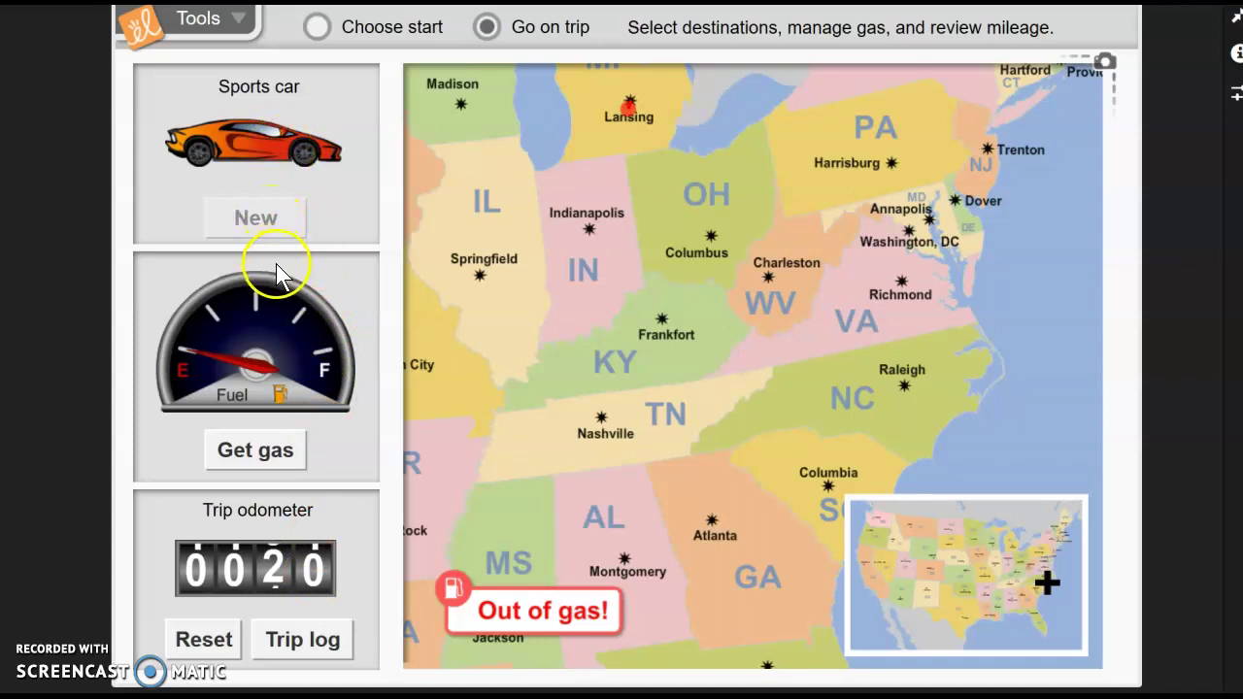
- Buy 10 gallons of gas at the gas station and reset the trip odometer
{"action": "left_click", "coordinate": [256, 453]}
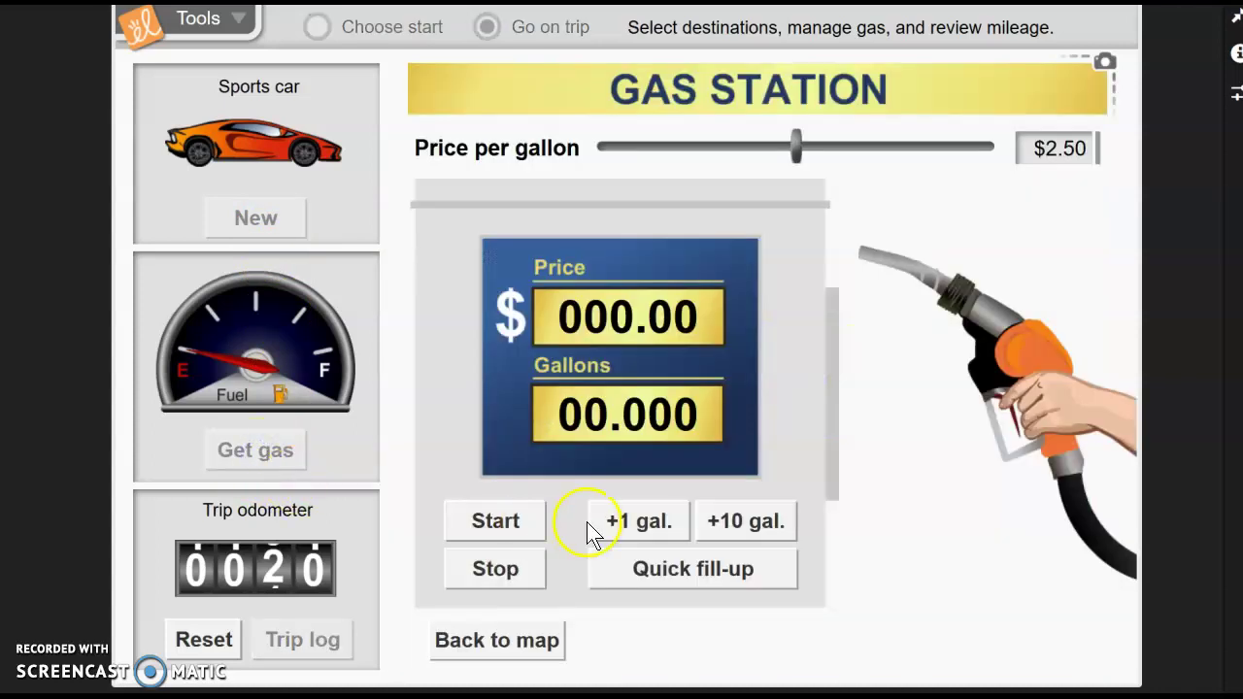
{"action": "left_click", "coordinate": [754, 529]}
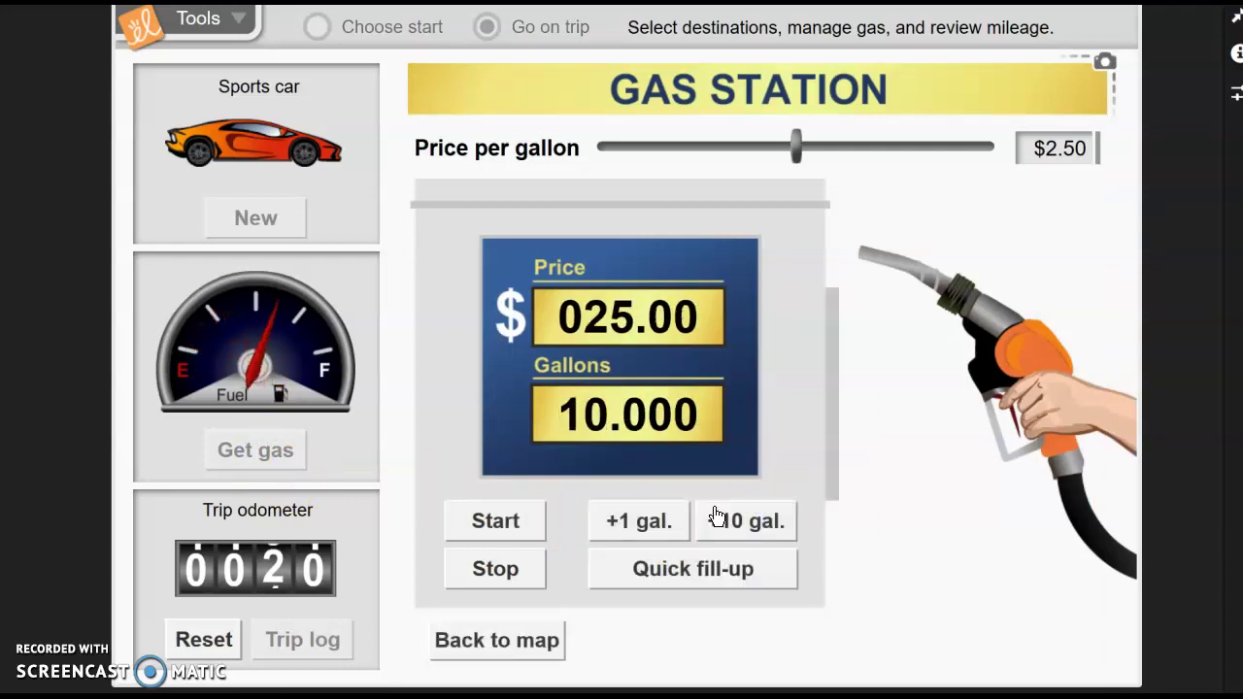
{"action": "left_click", "coordinate": [275, 534]}
{"action": "left_click", "coordinate": [212, 643]}
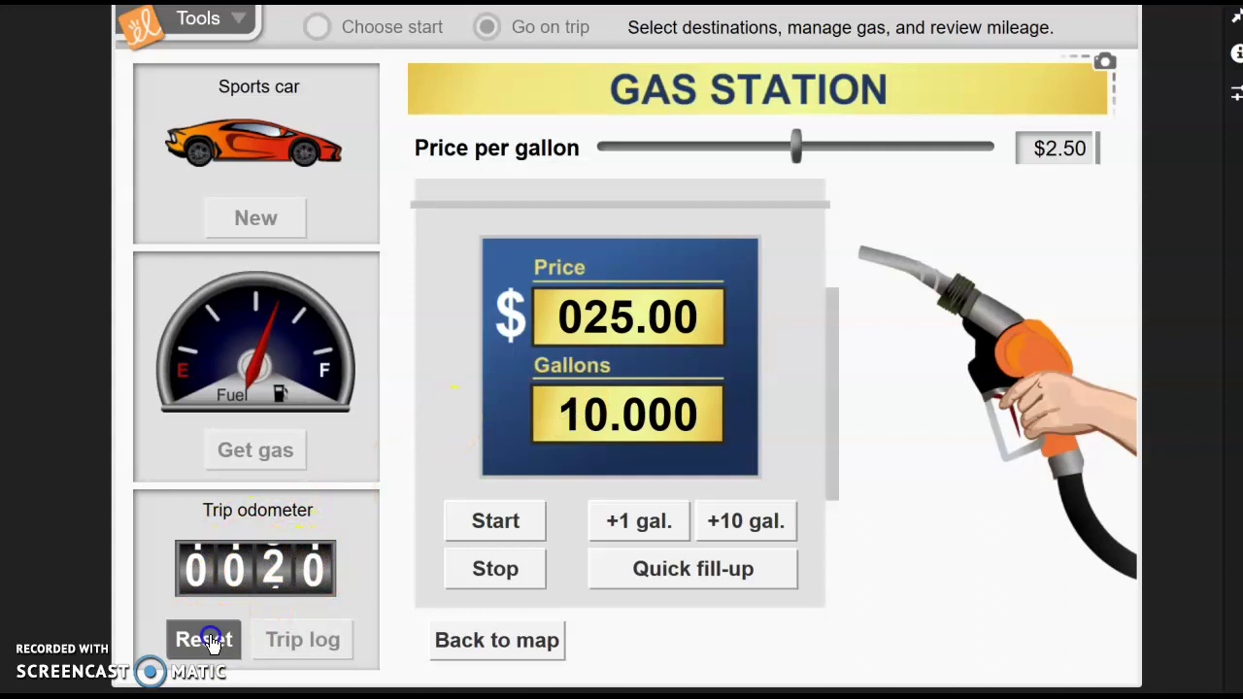
- Resume the drive toward Indianapolis, then fill the tank completely at the gas station to finish the leg
{"action": "left_click", "coordinate": [490, 650]}
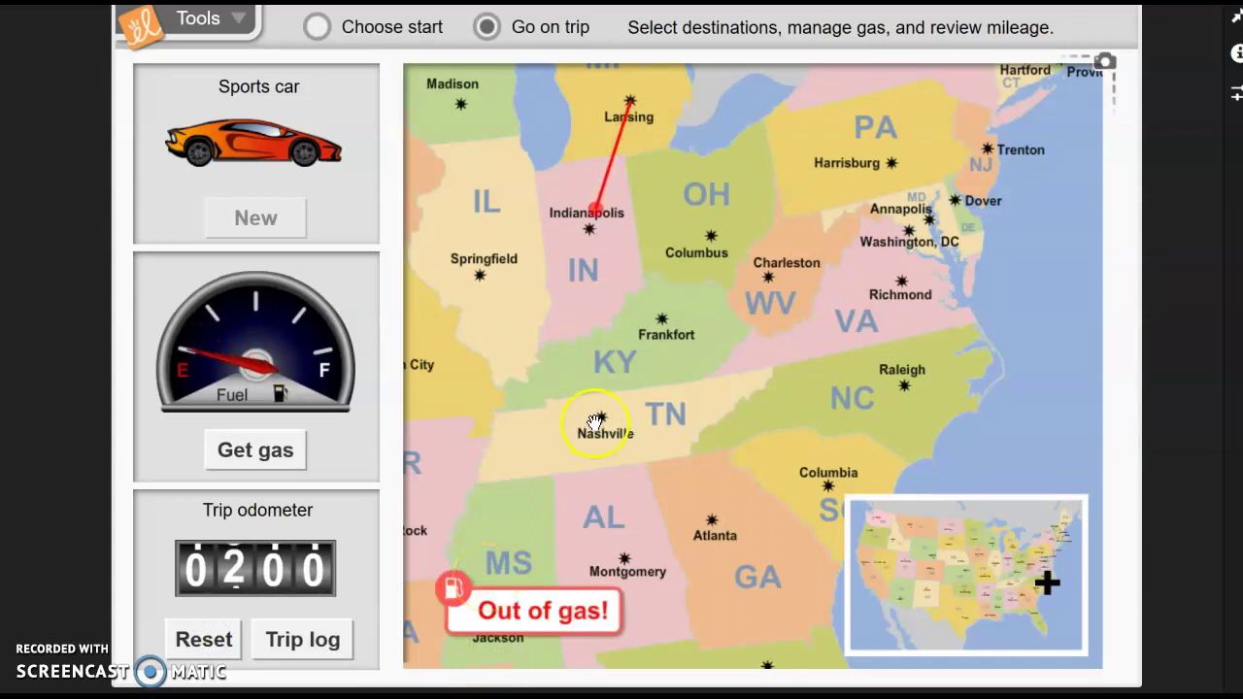
{"action": "mouse_move", "coordinate": [587, 236]}
{"action": "left_click", "coordinate": [269, 456]}
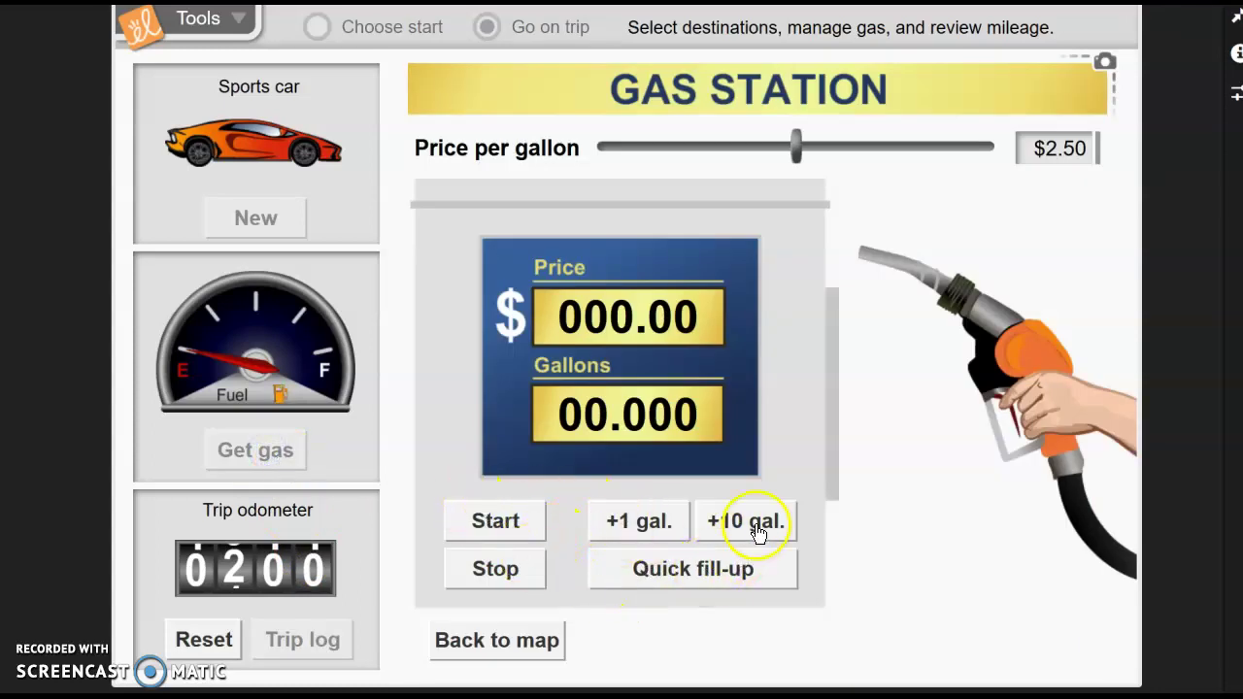
{"action": "left_click", "coordinate": [691, 570]}
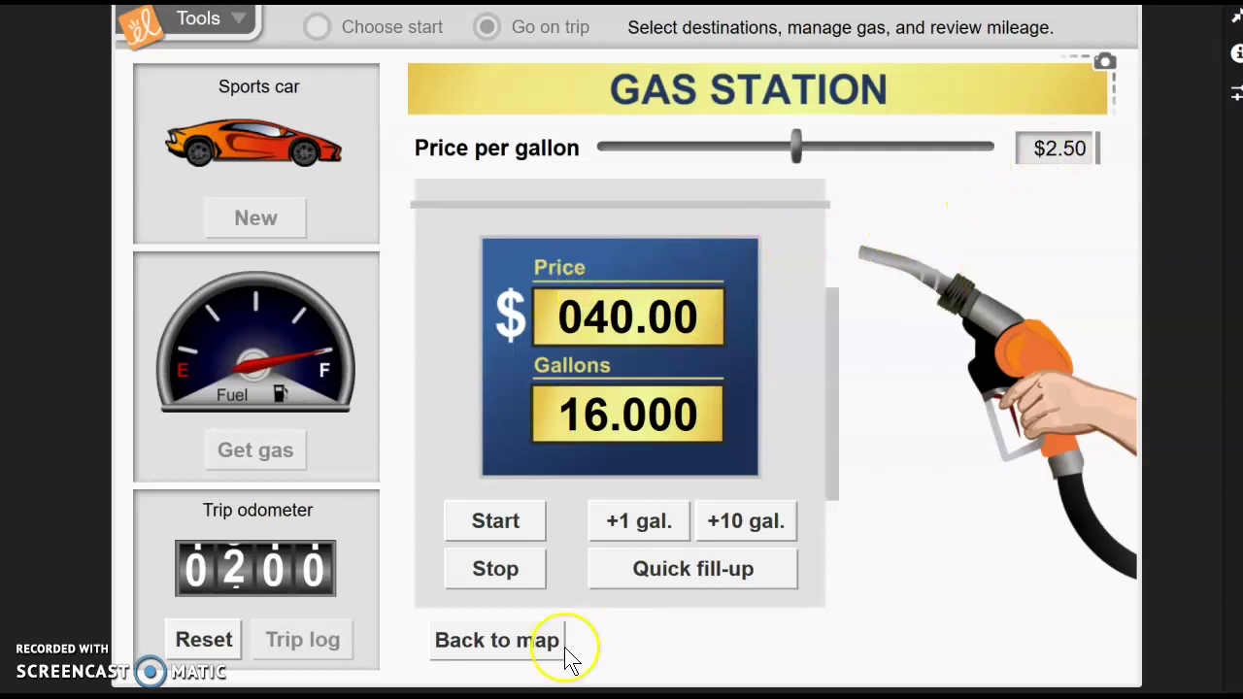
{"action": "left_click", "coordinate": [506, 639]}
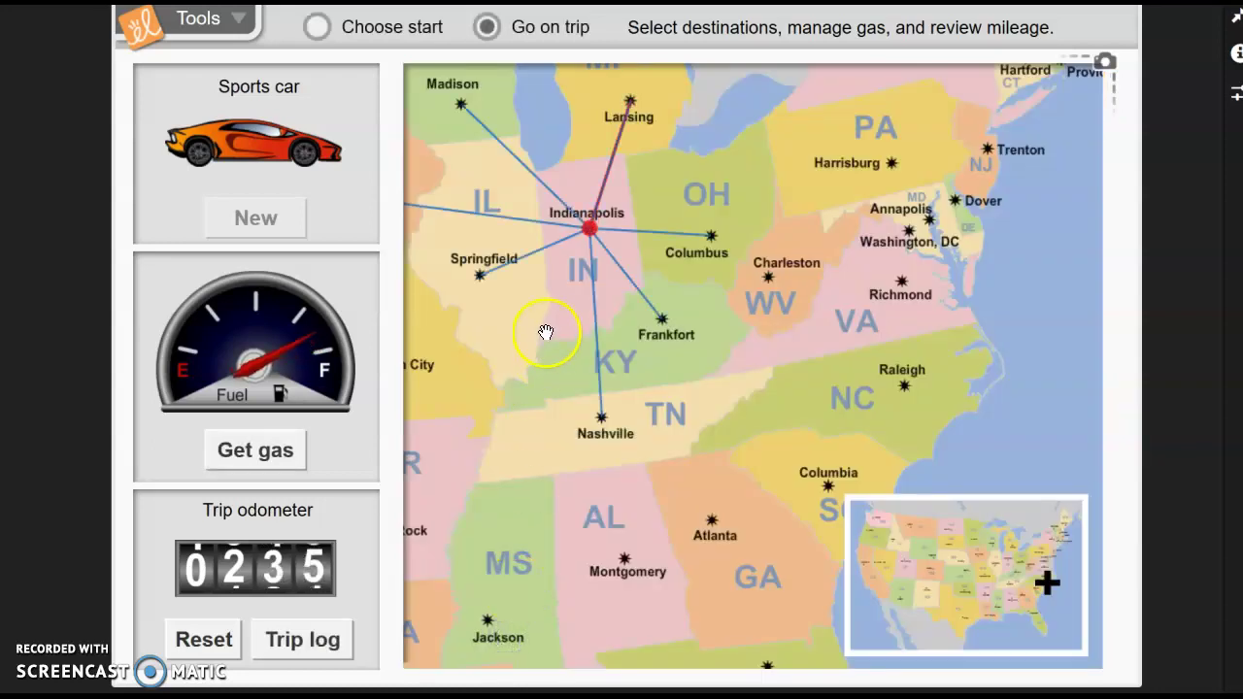
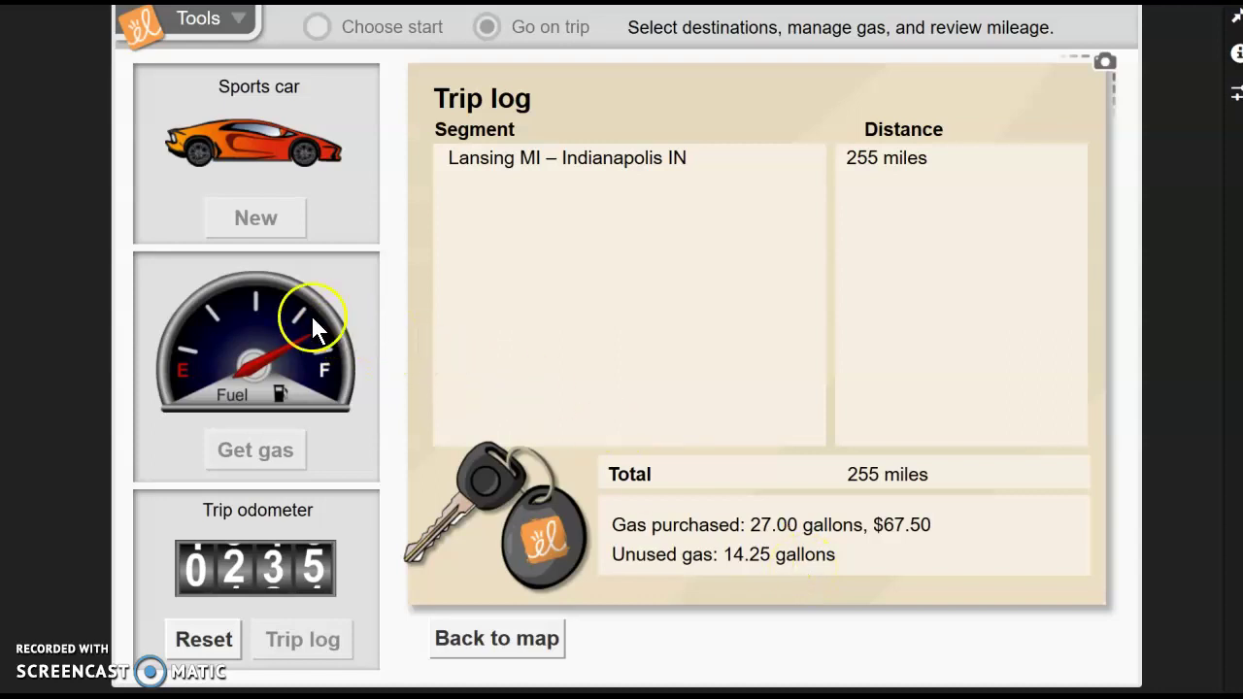
- Drive the sports car from Indianapolis to Nashville and check the trip log's distance and gas figures
{"action": "left_click", "coordinate": [509, 638]}
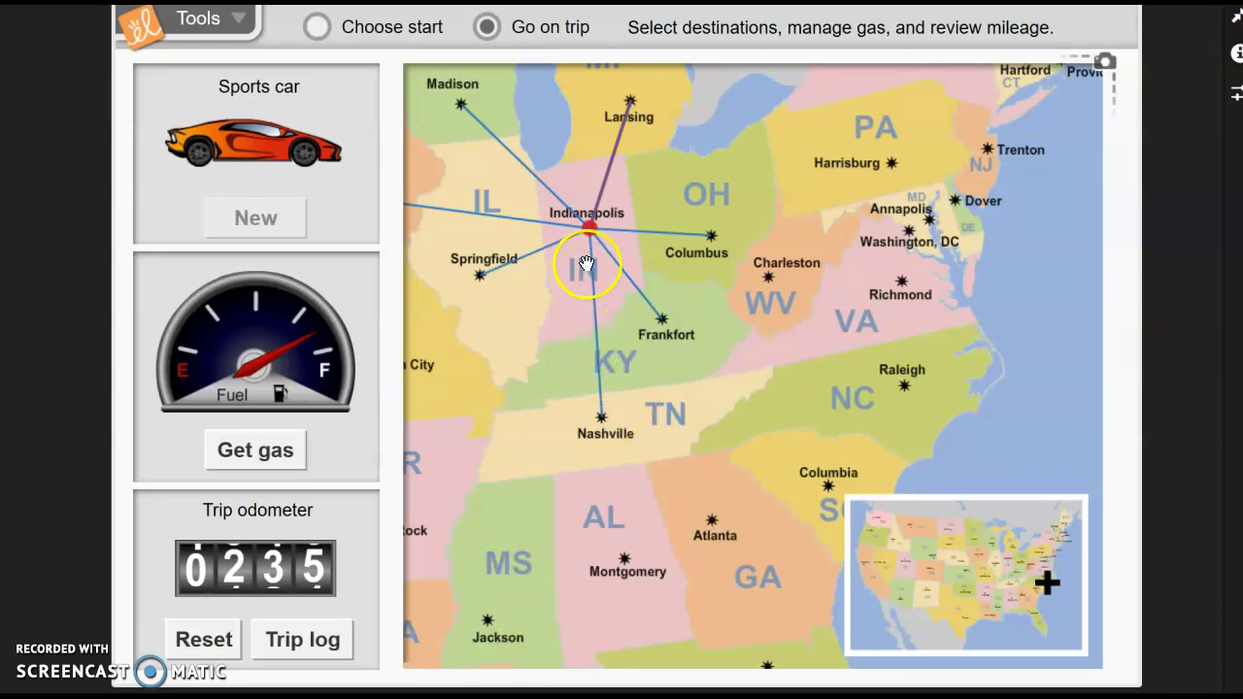
{"action": "left_click", "coordinate": [602, 420]}
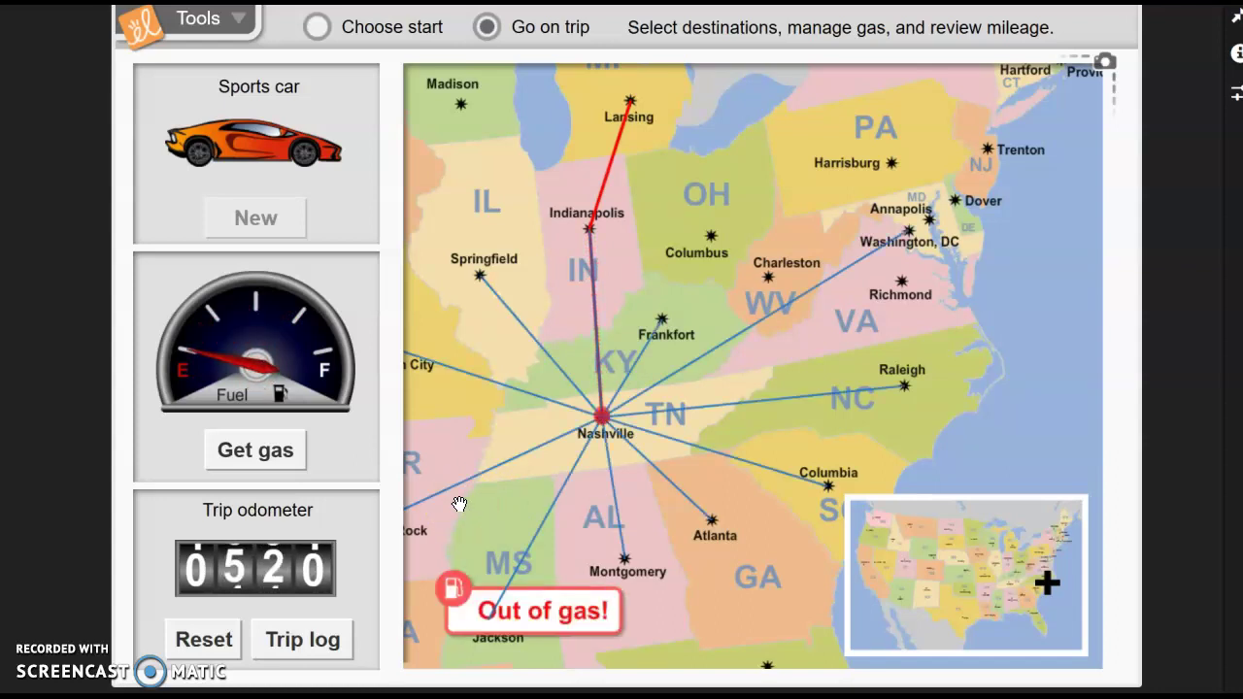
{"action": "left_click", "coordinate": [561, 627]}
{"action": "left_click", "coordinate": [309, 652]}
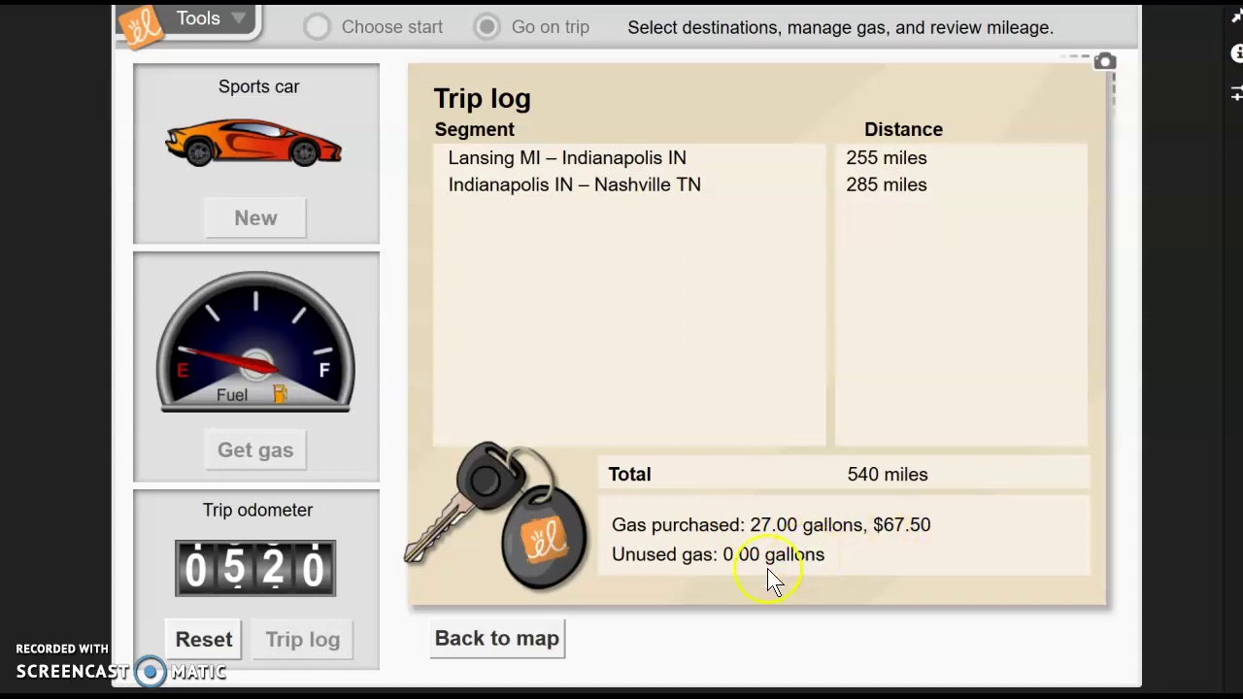
{"action": "left_click", "coordinate": [532, 641]}
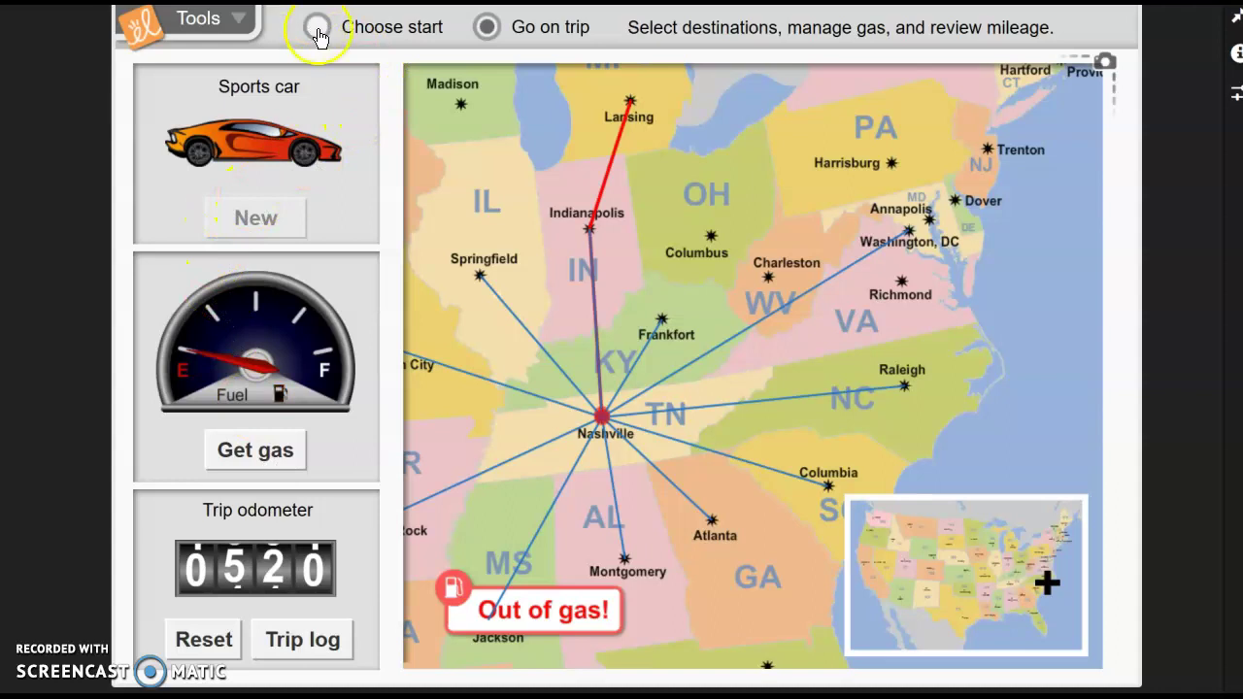
- Reset the trip odometer and choose the Hybrid as the new vehicle, returning to the map
{"action": "left_click", "coordinate": [204, 639]}
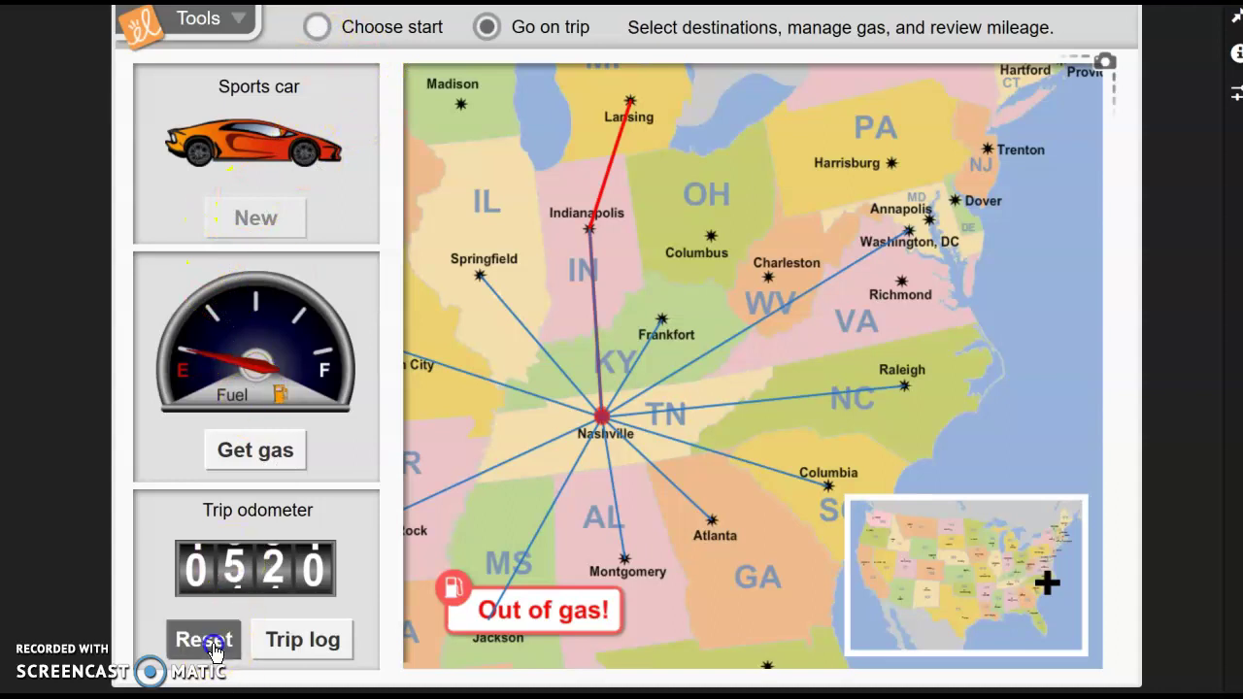
{"action": "left_click", "coordinate": [316, 27]}
{"action": "left_click", "coordinate": [258, 235]}
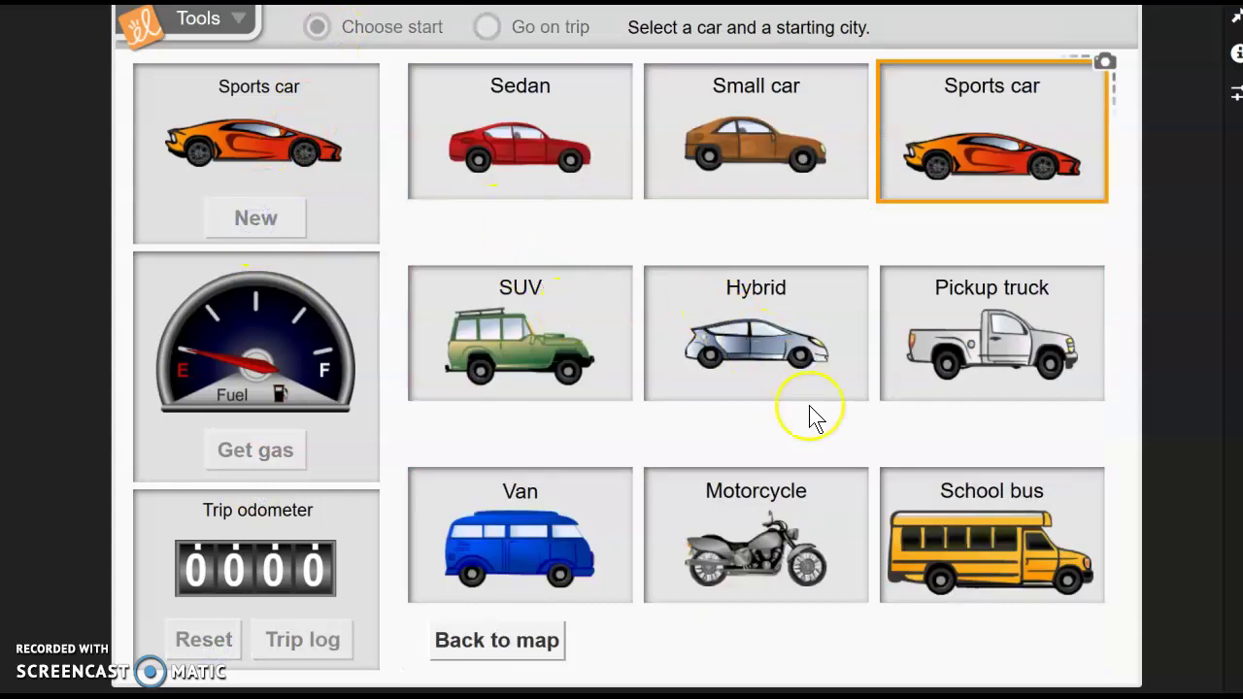
{"action": "left_click", "coordinate": [757, 335]}
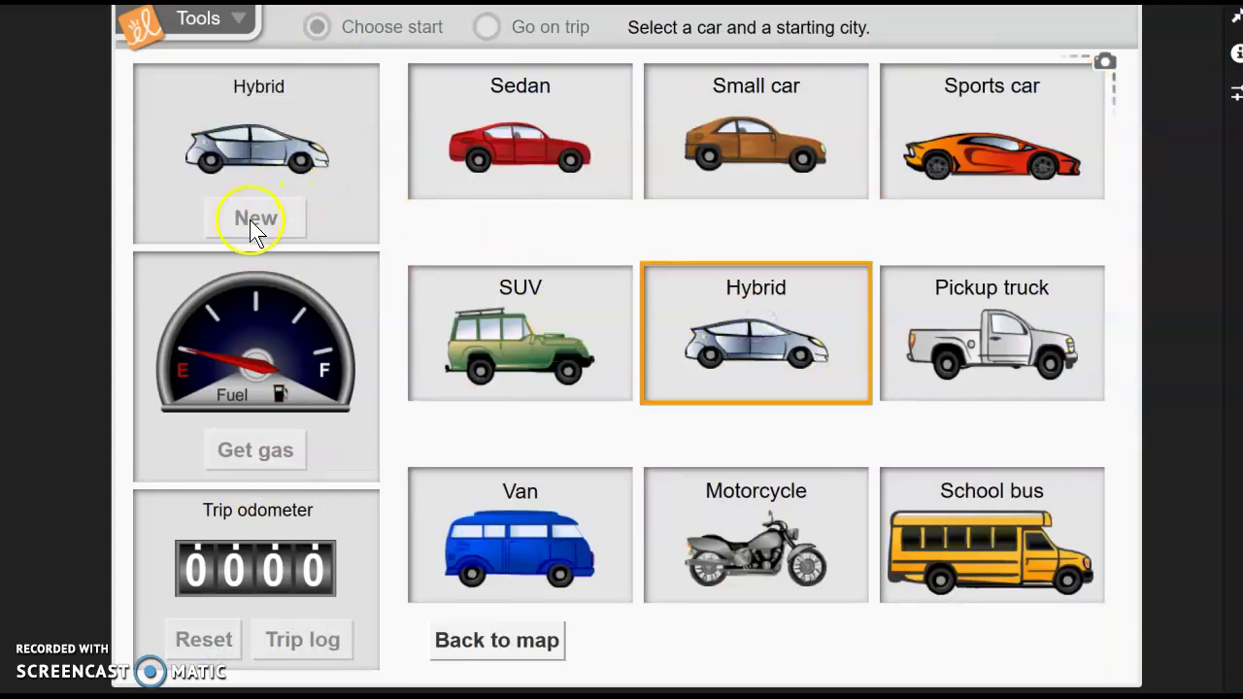
{"action": "left_click", "coordinate": [473, 649]}
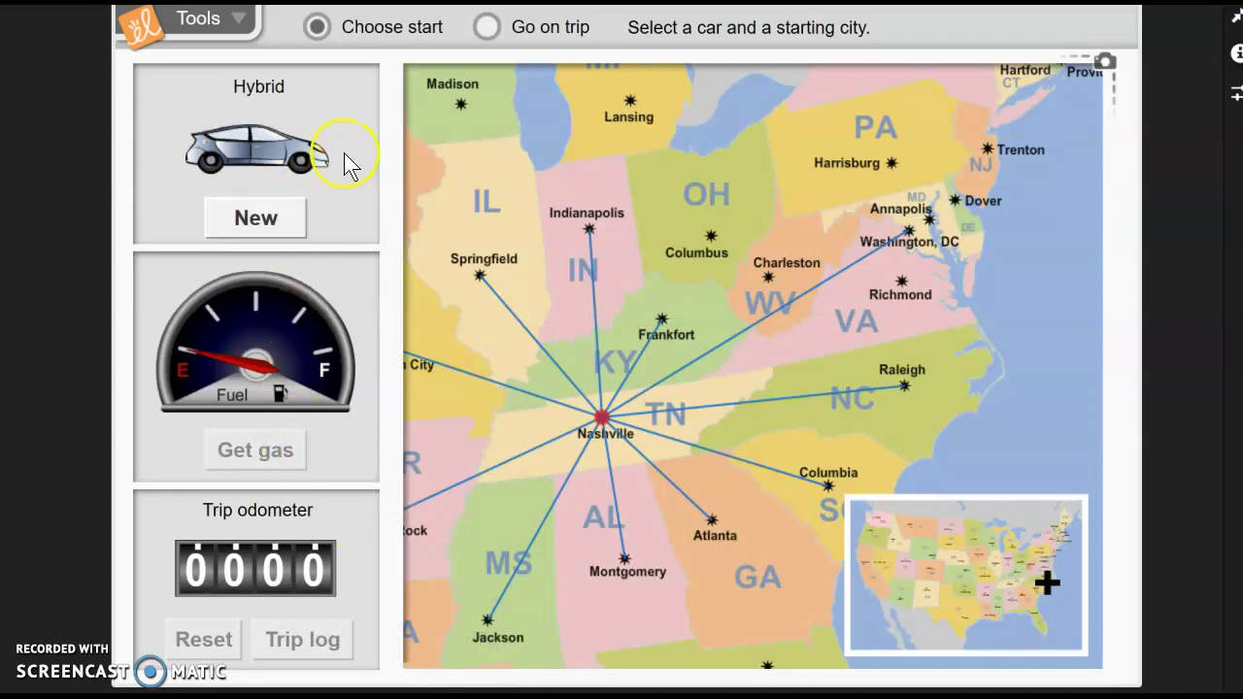
- Start the hybrid's trip with 1 gallon of gas and drive from Nashville toward Atlanta
{"action": "left_click", "coordinate": [487, 36]}
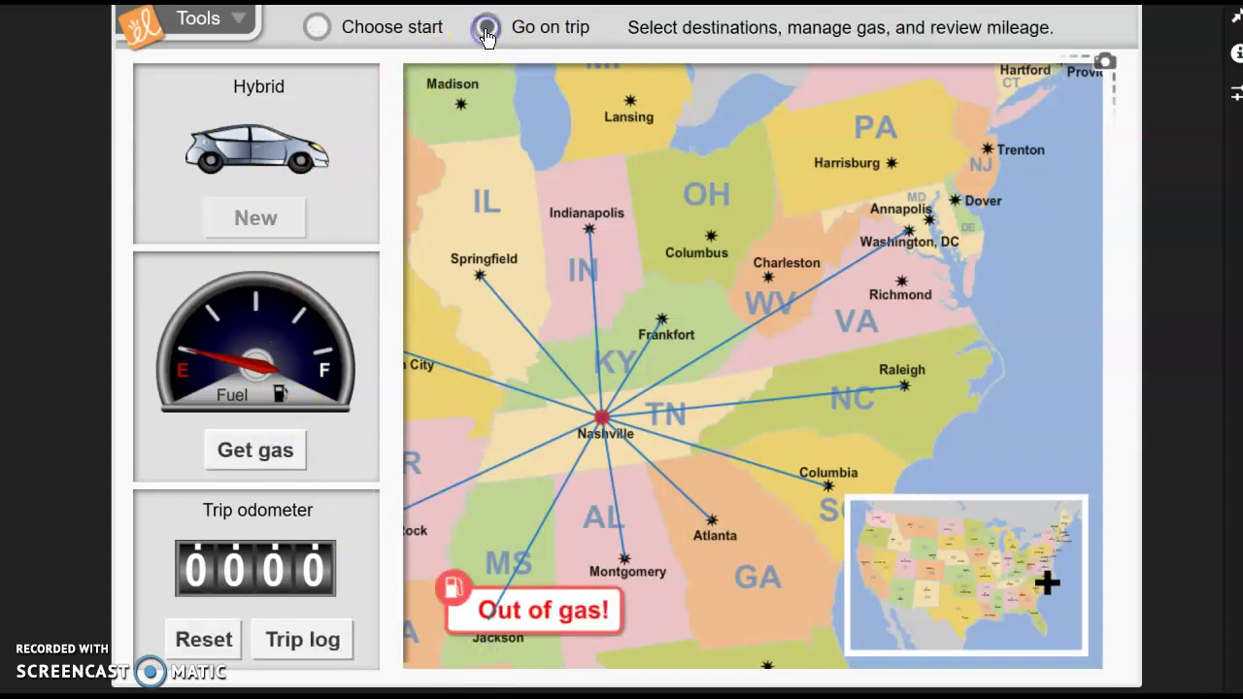
{"action": "left_click", "coordinate": [226, 457]}
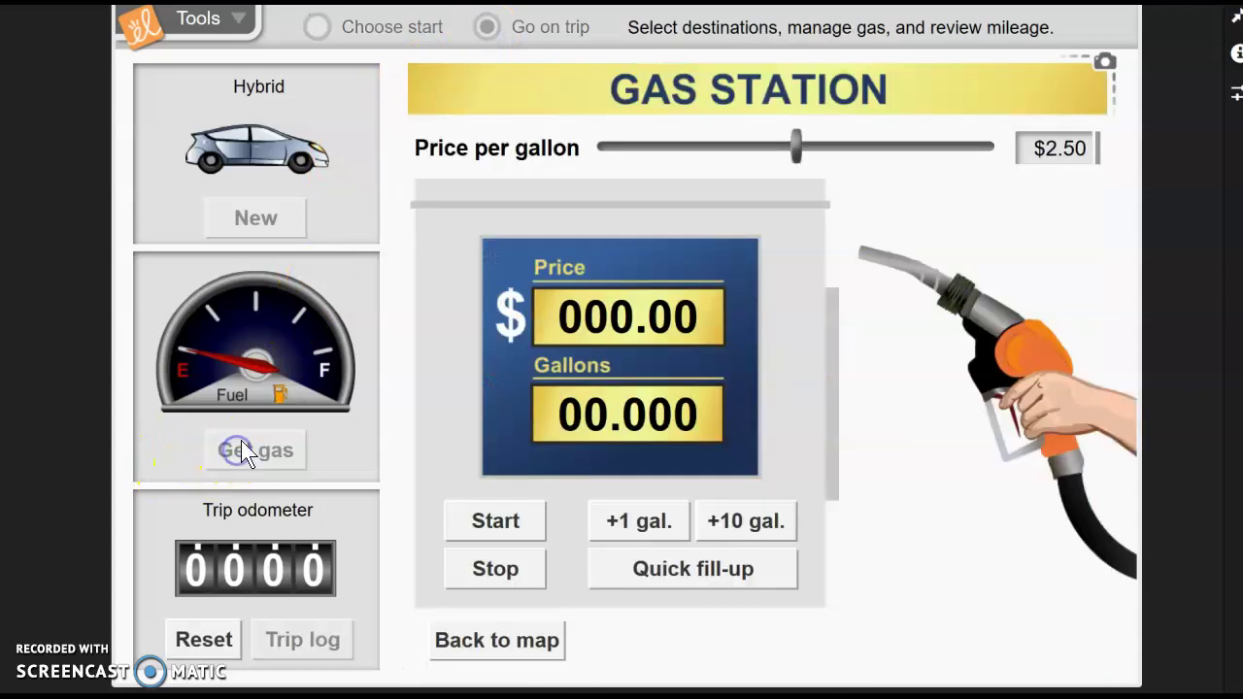
{"action": "left_click", "coordinate": [638, 522]}
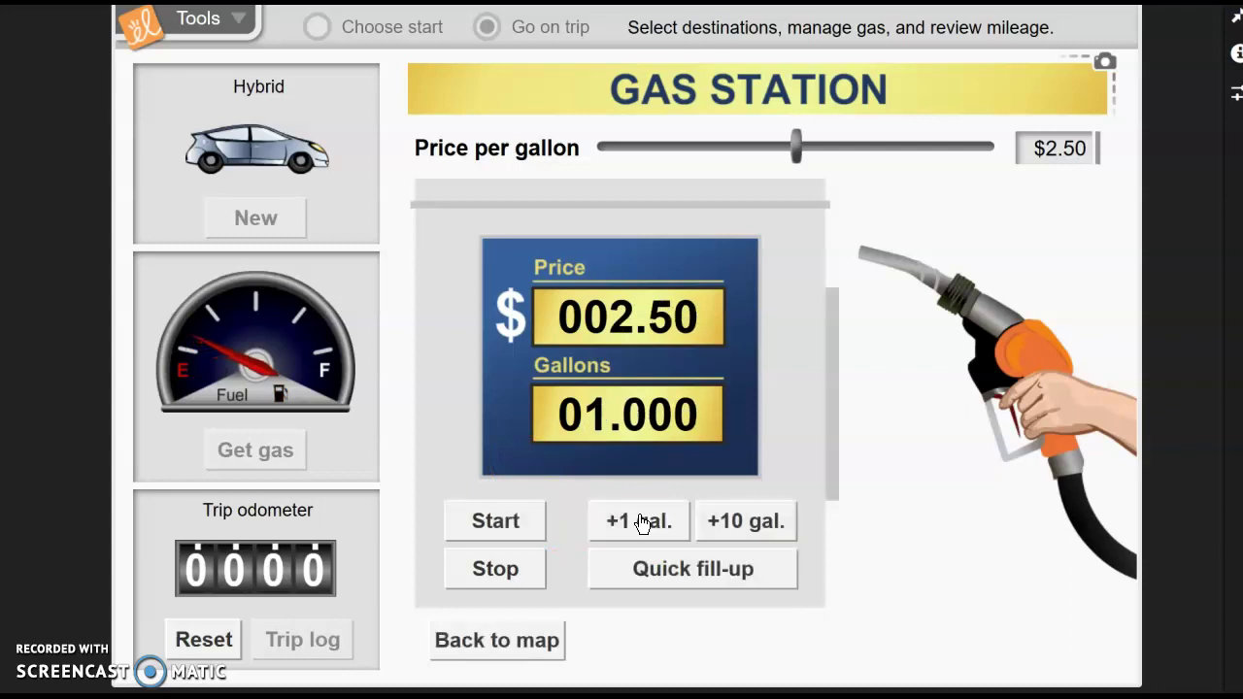
{"action": "left_click", "coordinate": [493, 645]}
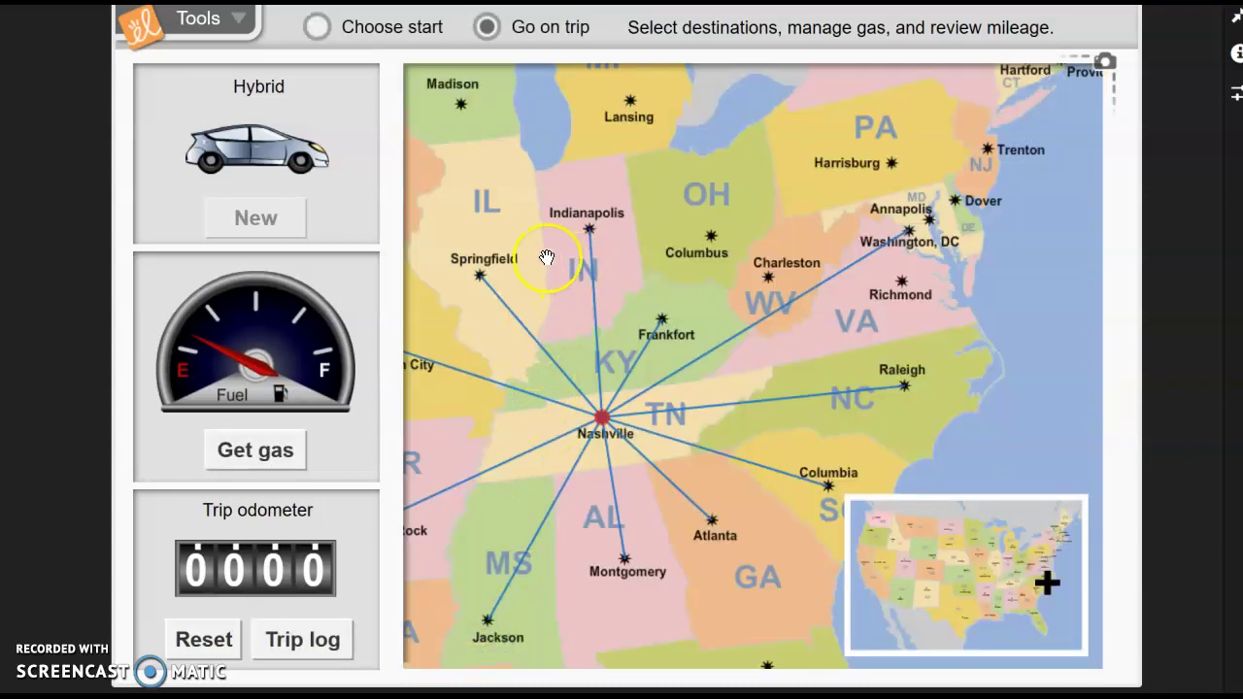
{"action": "left_click", "coordinate": [713, 526]}
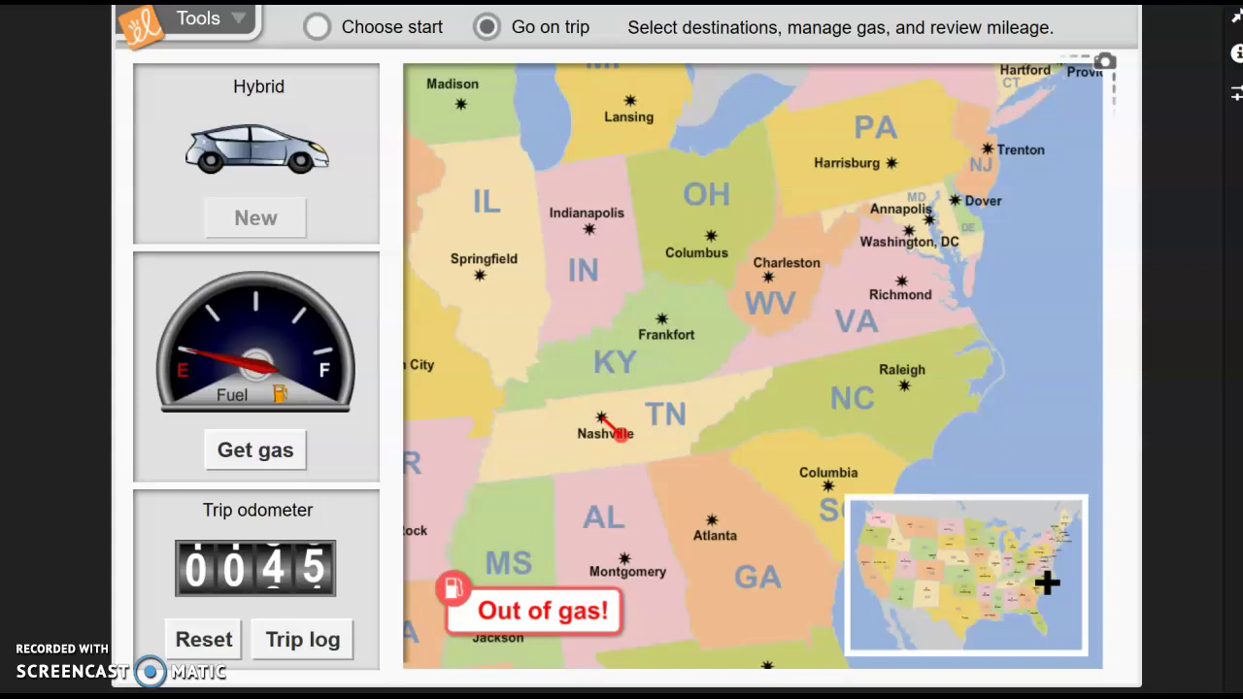
- Switch to the RoadTripSE worksheet in Word and maximize its window to show the vehicle table
{"action": "left_click", "coordinate": [463, 687]}
{"action": "left_click_drag", "start_coordinate": [728, 235], "coordinate": [652, 207]}
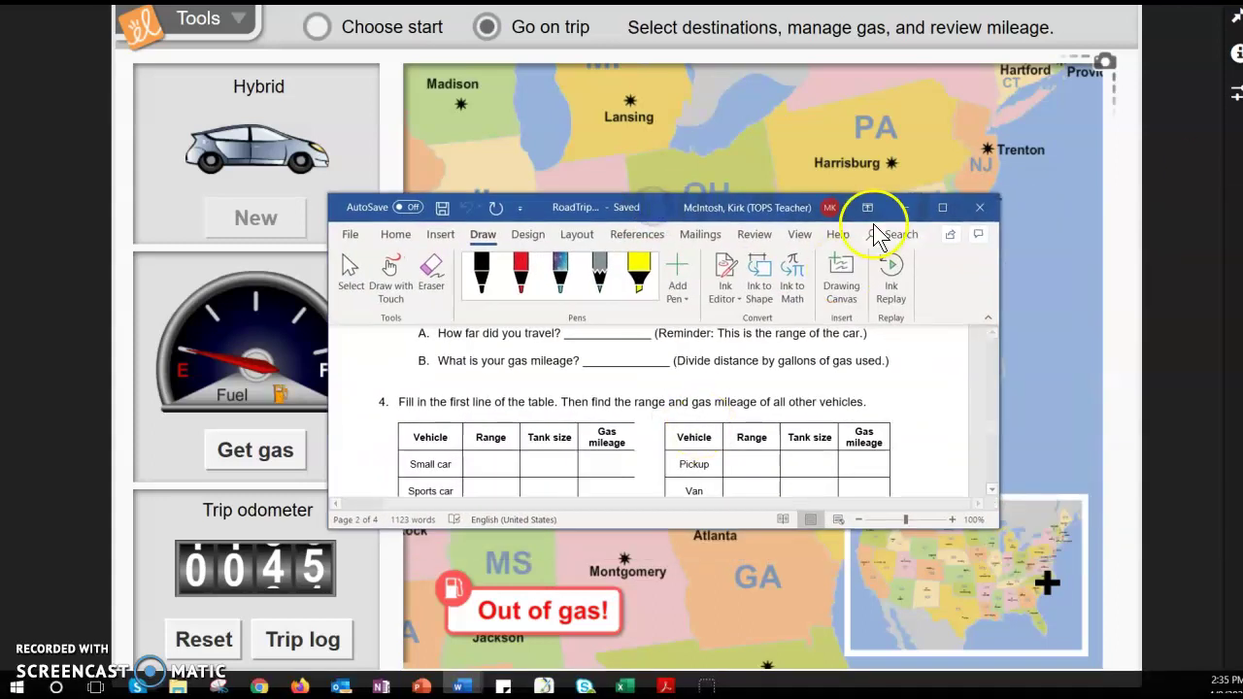
{"action": "left_click", "coordinate": [942, 206]}
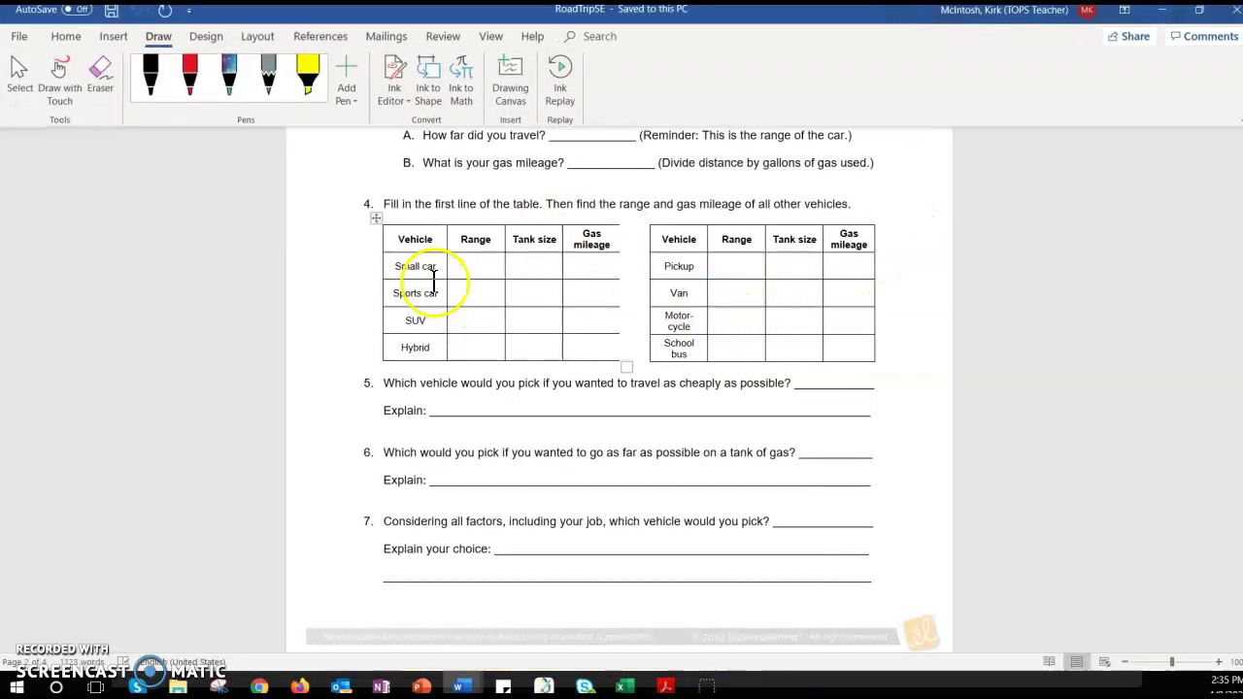
- Switch back to the road trip simulation, set the gas price to $1.50 per gallon and fill up the hybrid's tank
{"action": "left_click", "coordinate": [569, 254]}
{"action": "left_click", "coordinate": [1162, 9]}
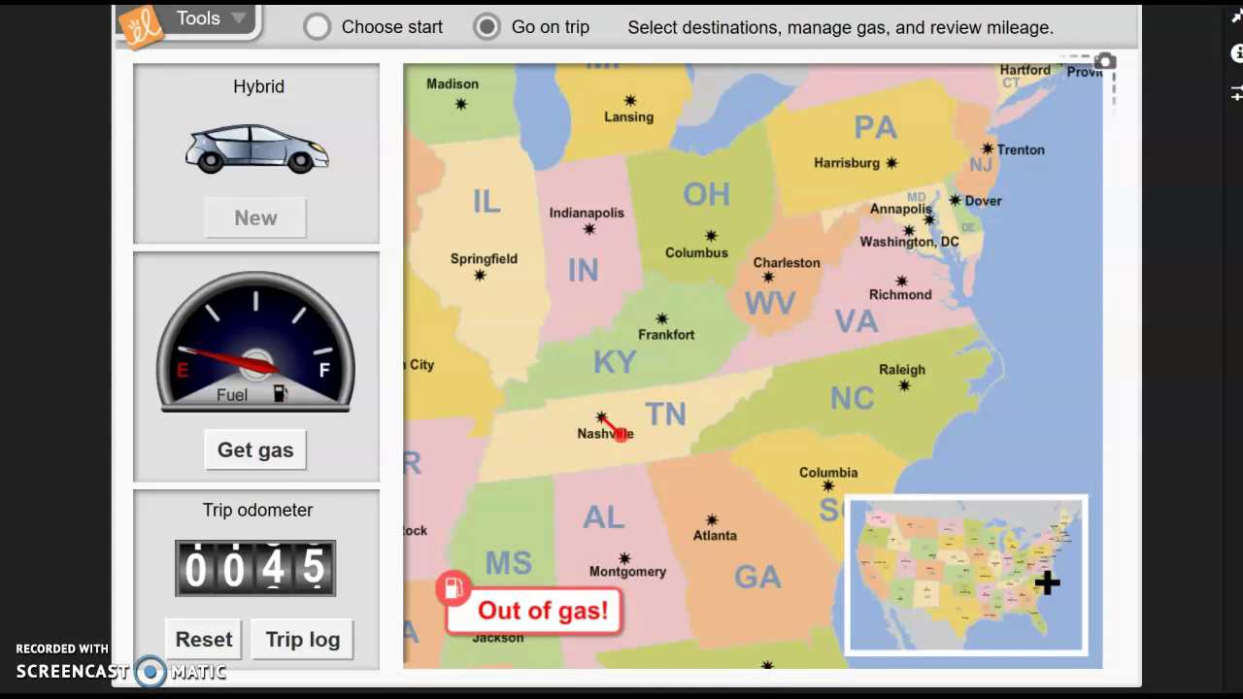
{"action": "left_click", "coordinate": [270, 448]}
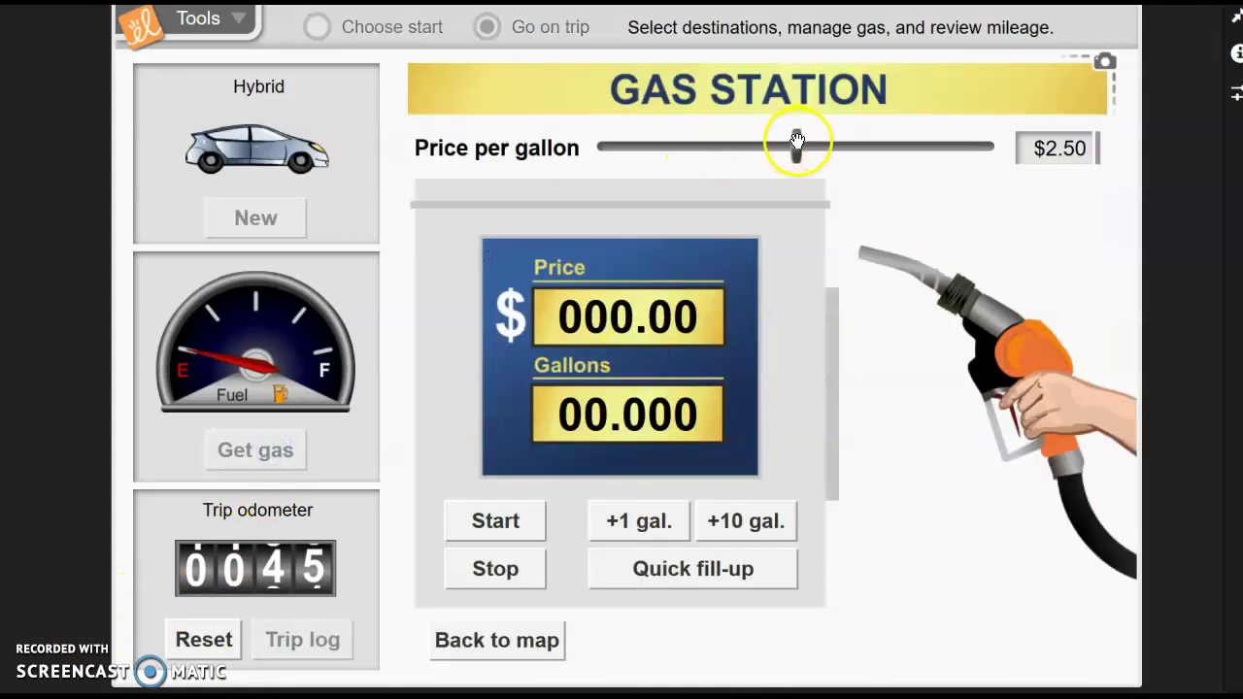
{"action": "left_click_drag", "start_coordinate": [792, 142], "coordinate": [592, 160]}
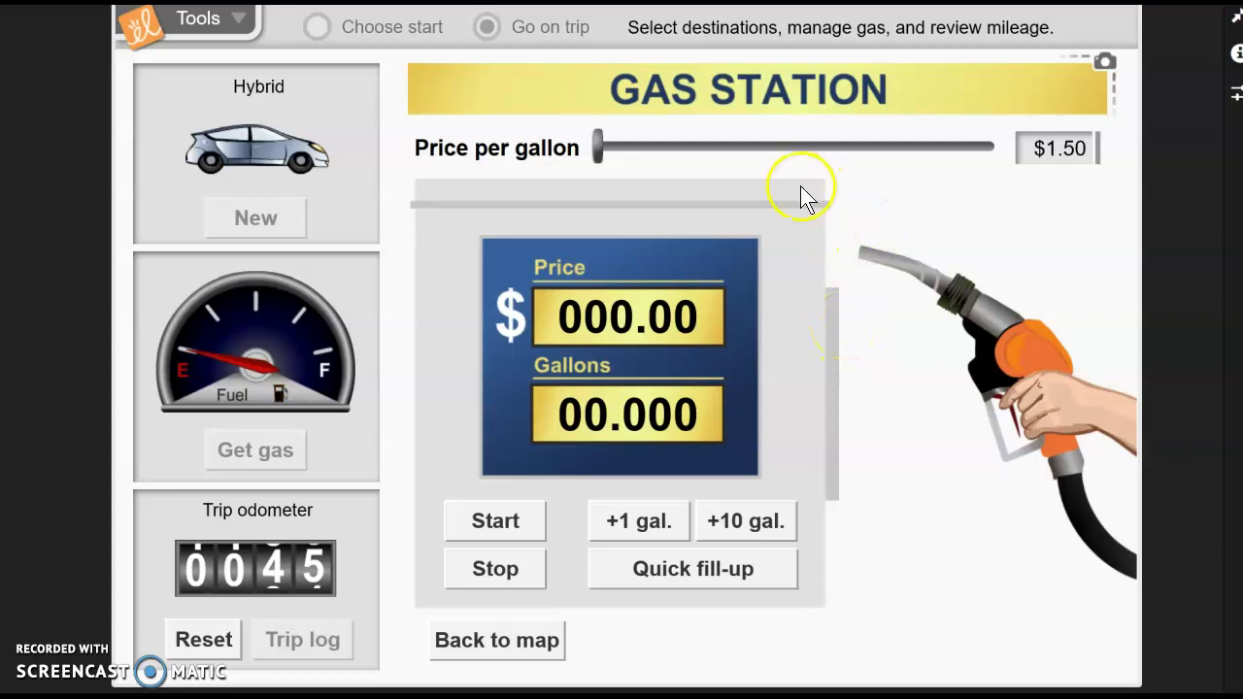
{"action": "left_click", "coordinate": [677, 570]}
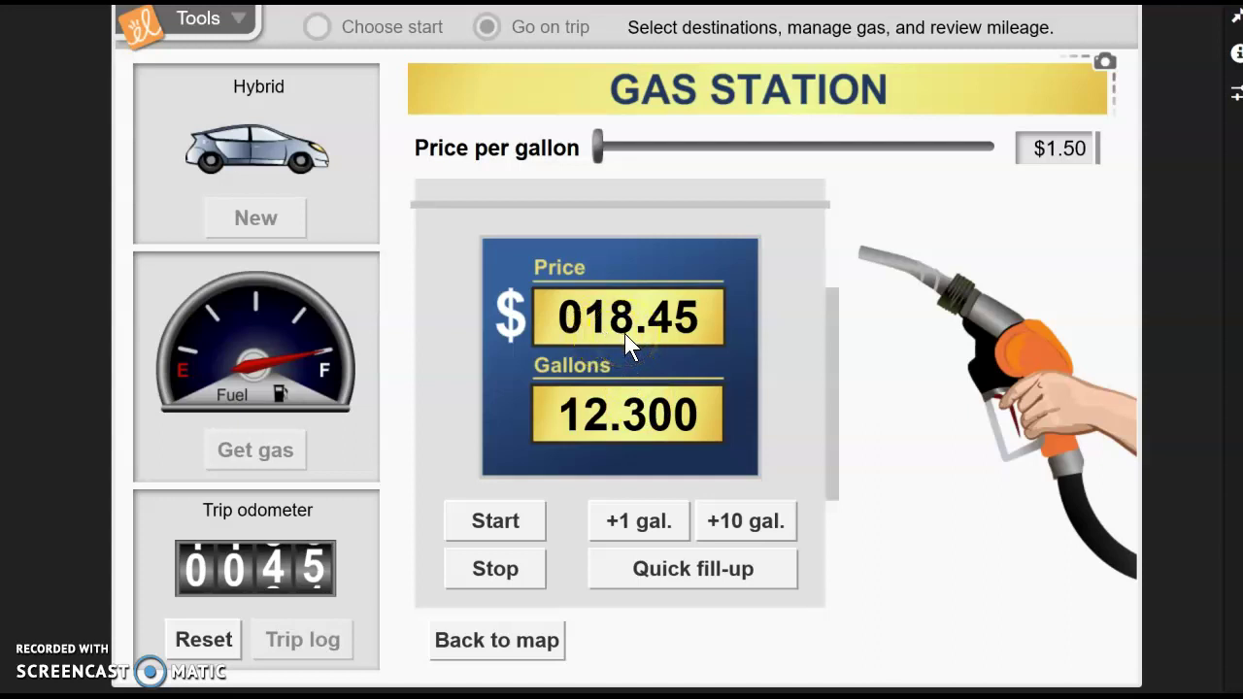
- Resume the hybrid's drive to Atlanta and check the trip log's distance and gas figures
{"action": "left_click", "coordinate": [509, 636]}
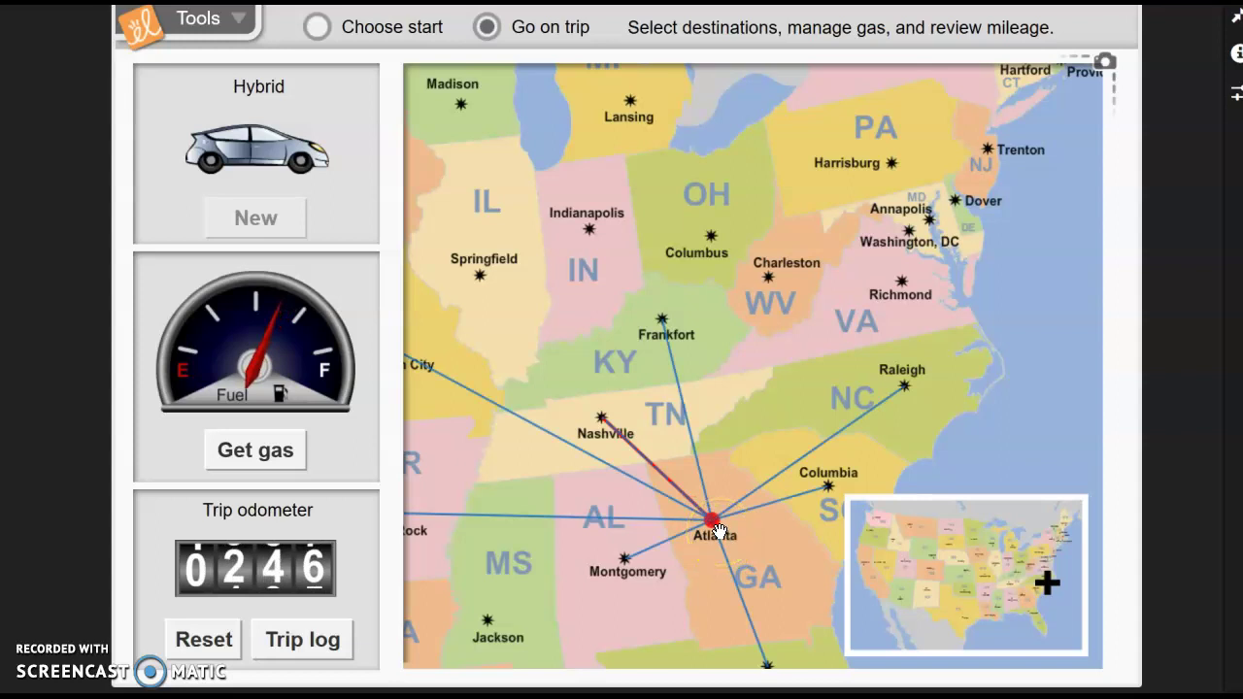
{"action": "left_click", "coordinate": [294, 643]}
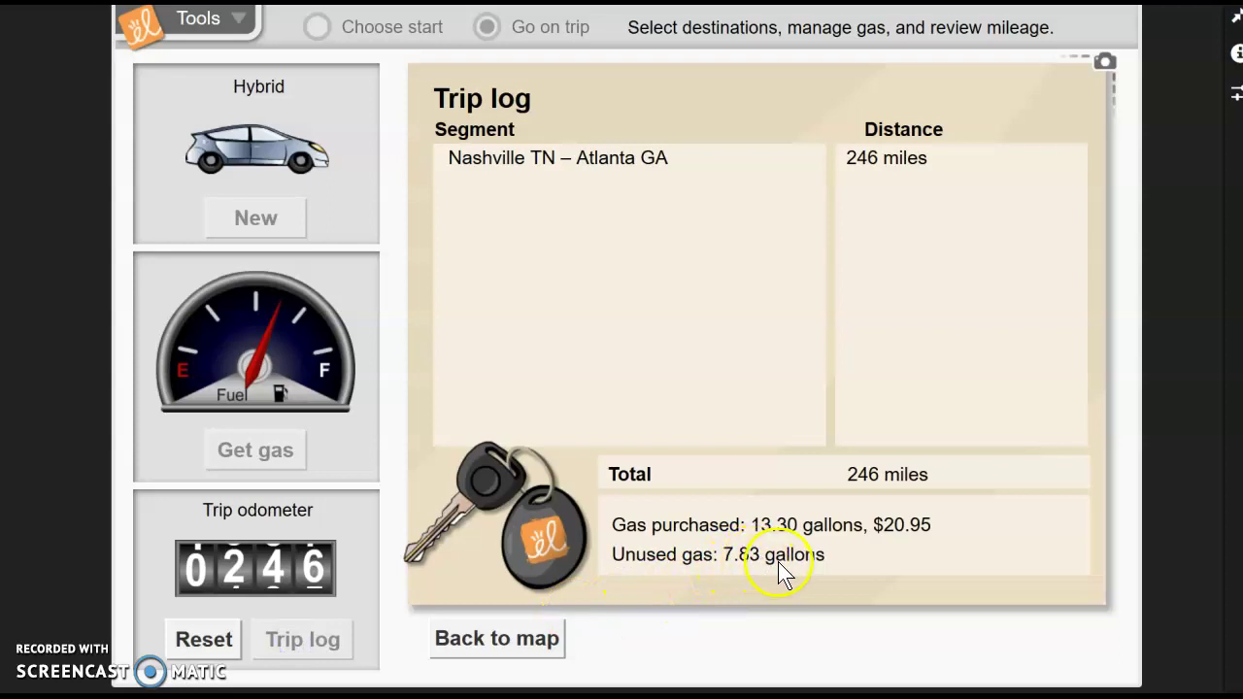
{"action": "left_click", "coordinate": [489, 639]}
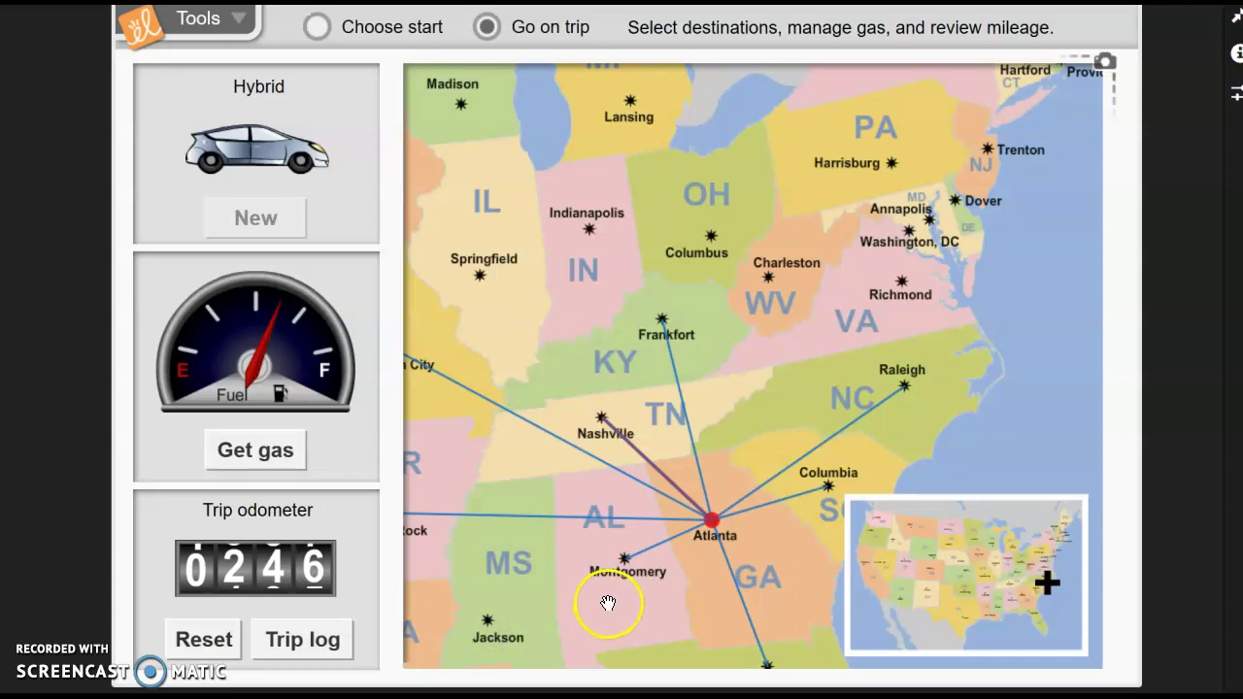
- Drive the hybrid from Atlanta toward Raleigh until the gas runs out, and fill up its tank
{"action": "left_click", "coordinate": [902, 391]}
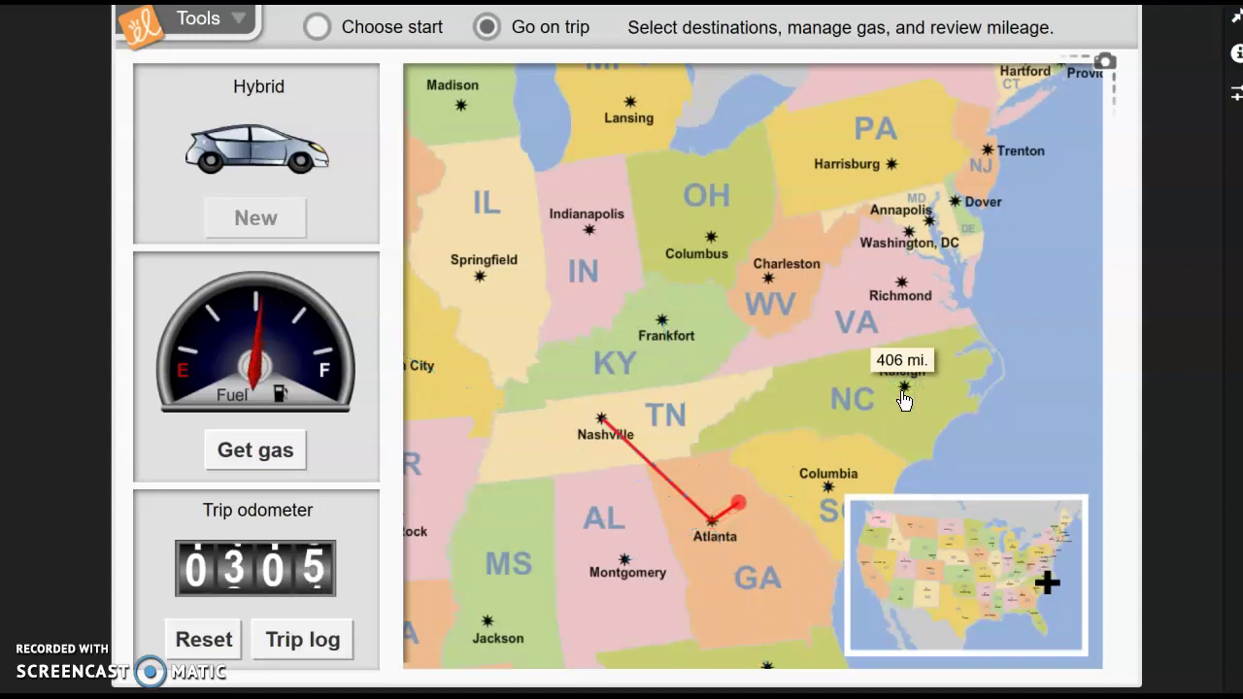
{"action": "left_click", "coordinate": [889, 427]}
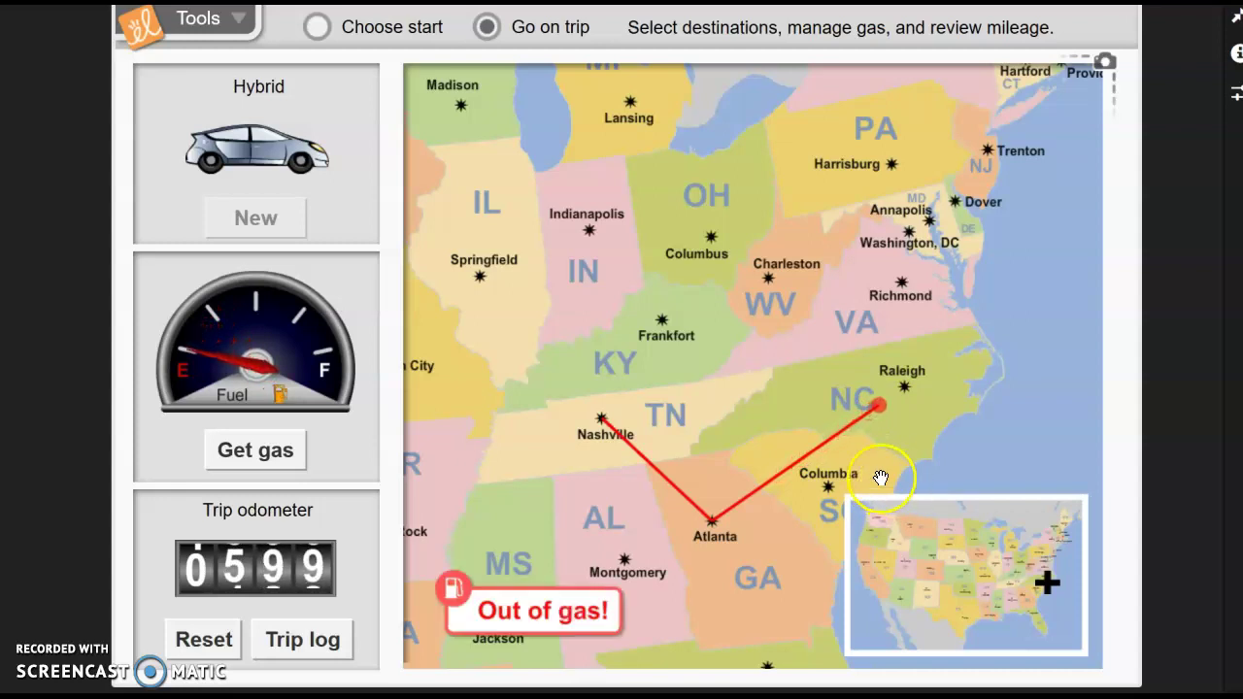
{"action": "left_click", "coordinate": [280, 449]}
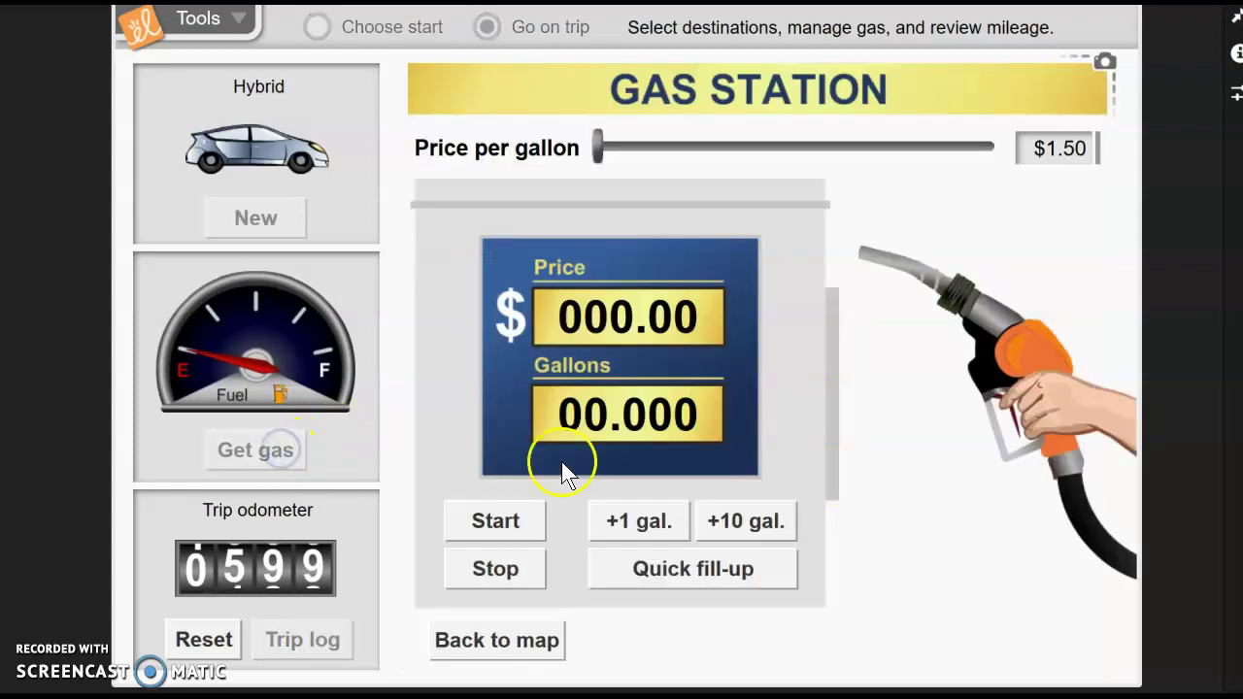
{"action": "left_click", "coordinate": [695, 573]}
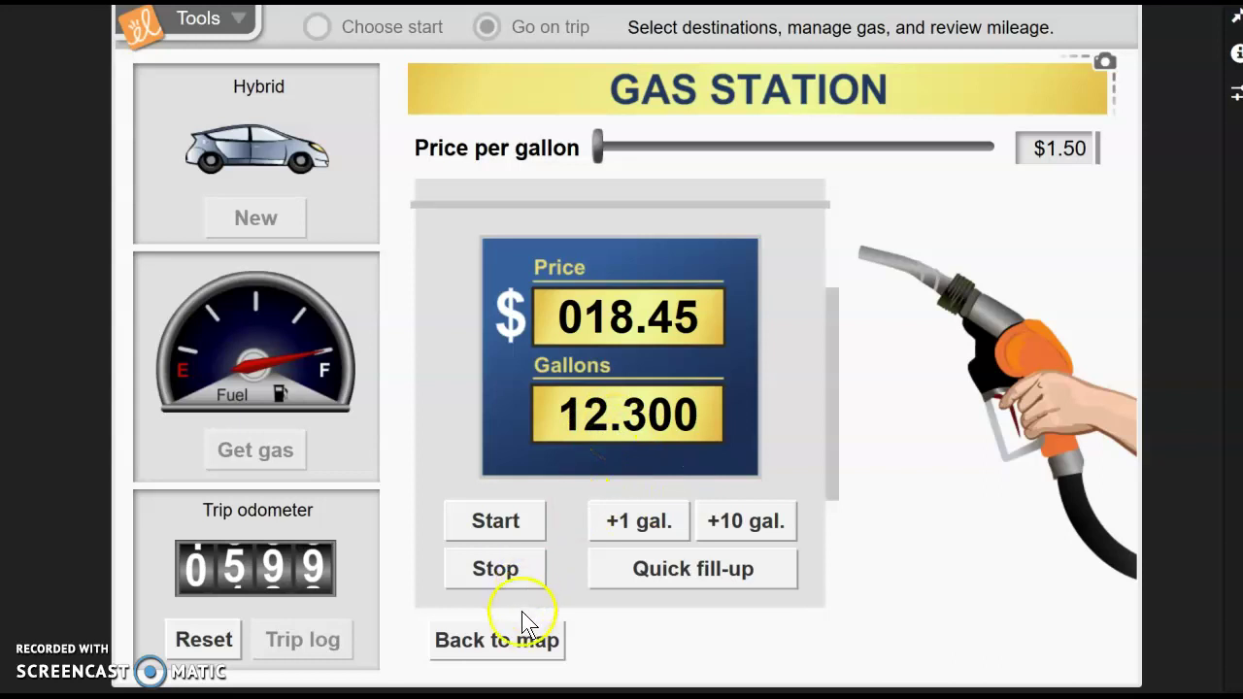
- Finish the drive to Raleigh and review the trip log's segments, total distance and gas purchased
{"action": "left_click", "coordinate": [507, 645]}
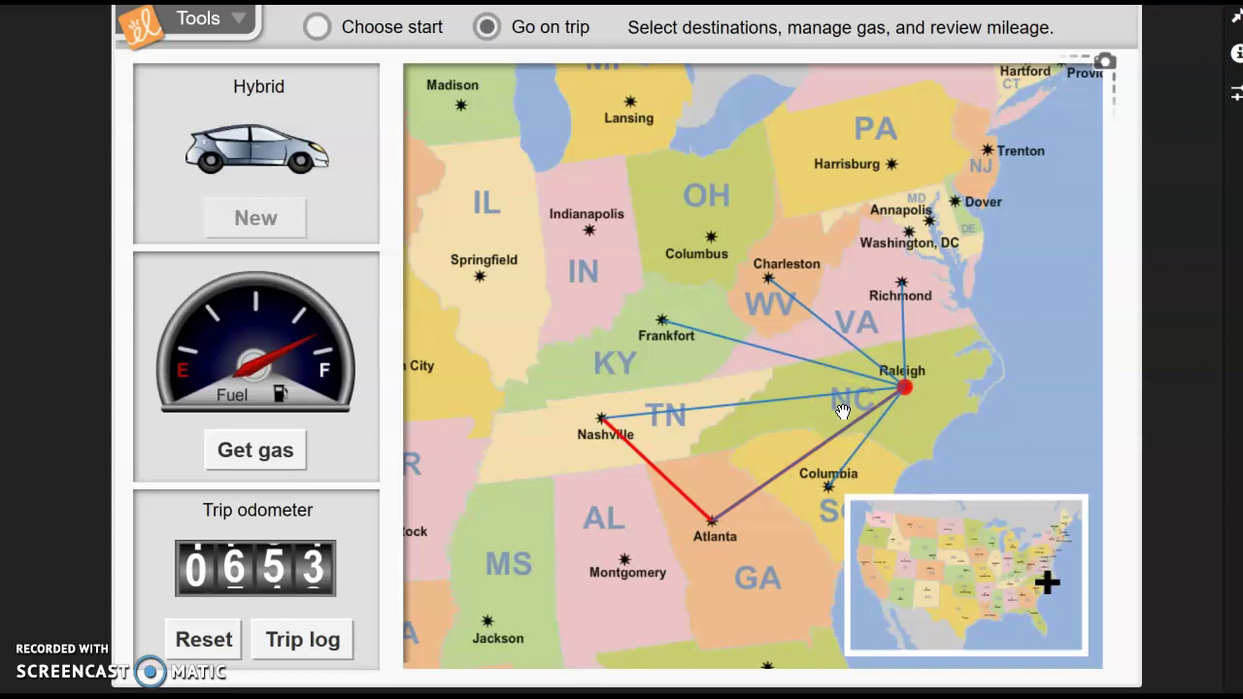
{"action": "left_click", "coordinate": [288, 641]}
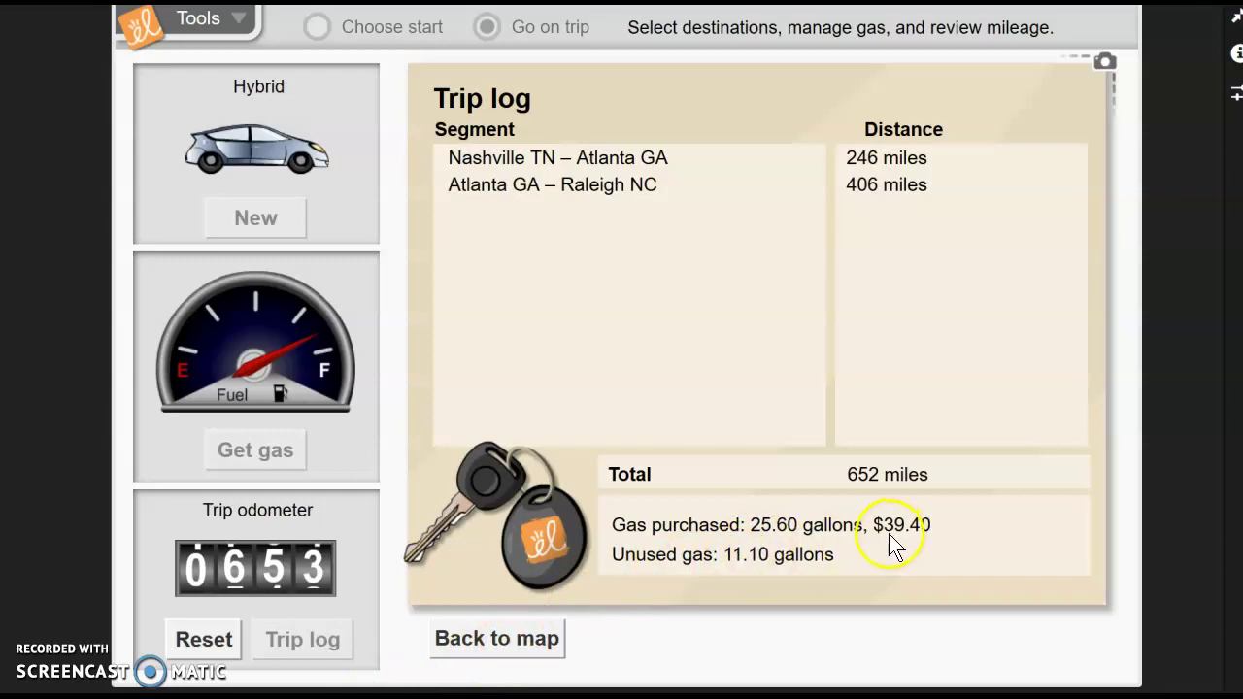
{"action": "left_click", "coordinate": [505, 639]}
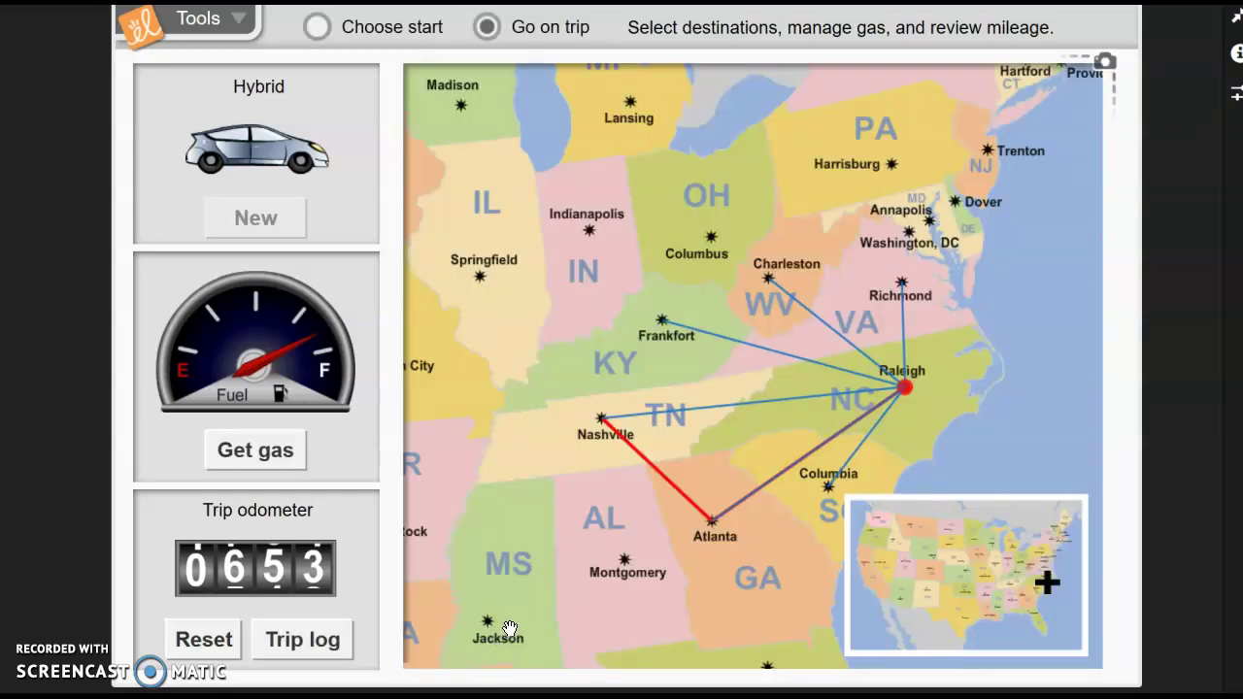